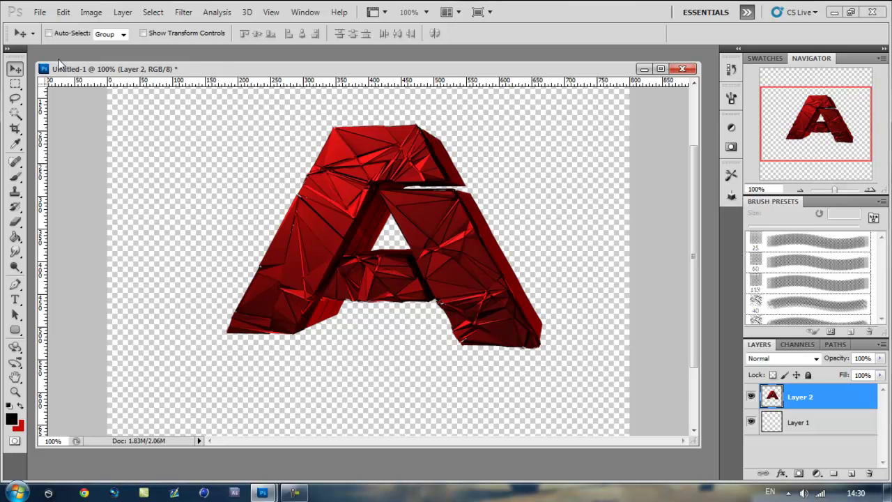
# - Start opening an image file and browse from the Desktop through GFX to the youtube bgs folder
pyautogui.click(40, 15)
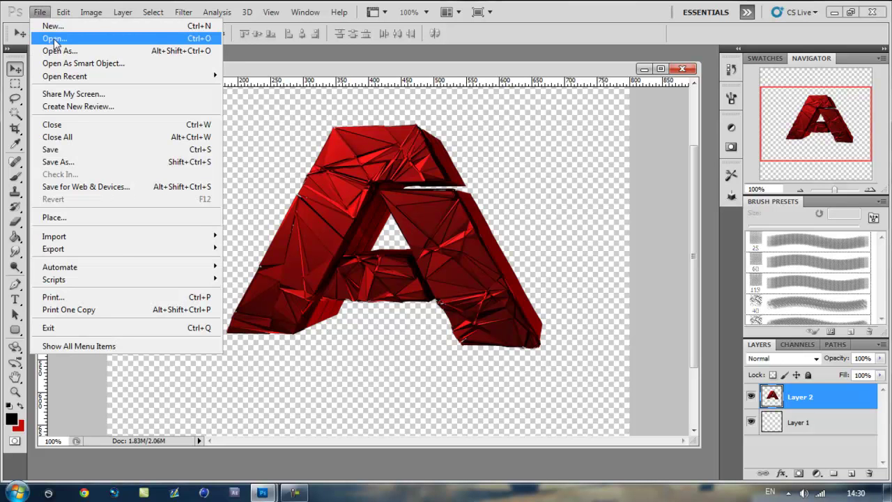
pyautogui.click(54, 38)
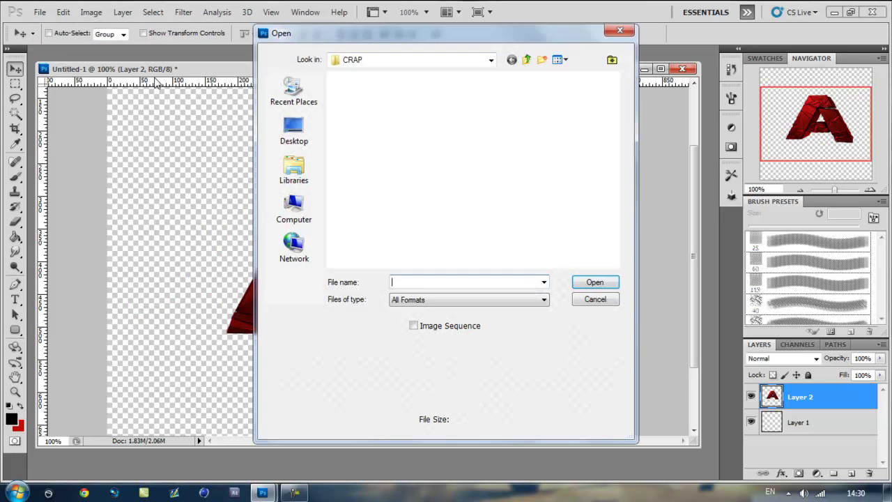
pyautogui.click(301, 132)
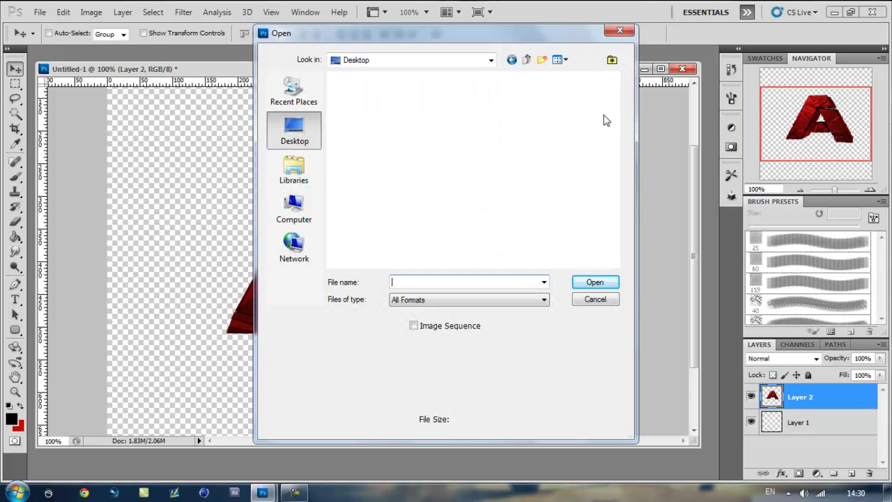
pyautogui.moveTo(615, 164); pyautogui.dragTo(614, 209)
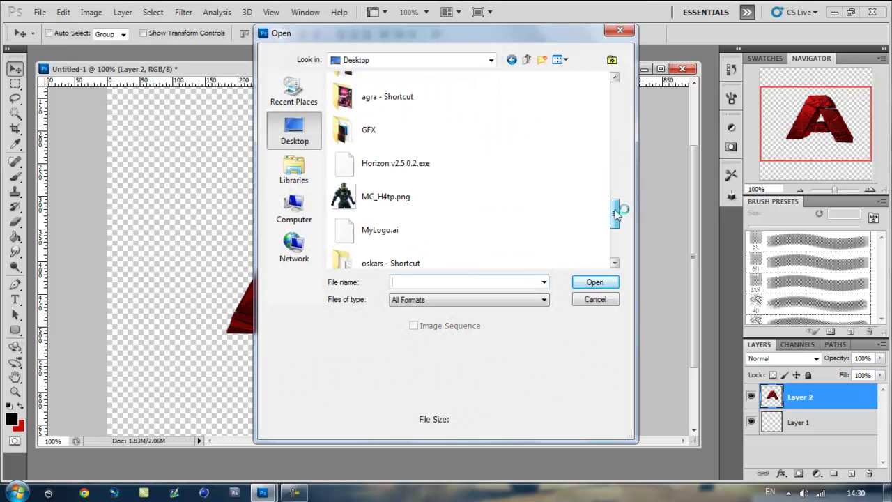
pyautogui.click(377, 123)
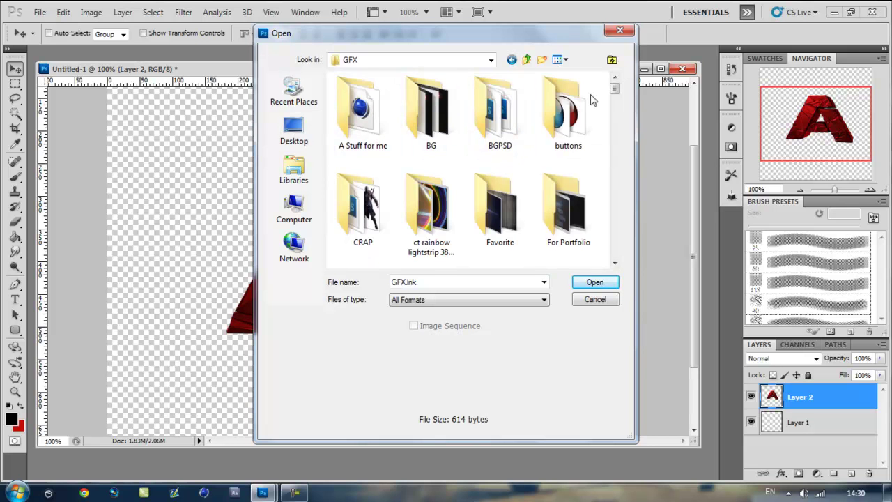
pyautogui.moveTo(613, 93); pyautogui.dragTo(614, 114)
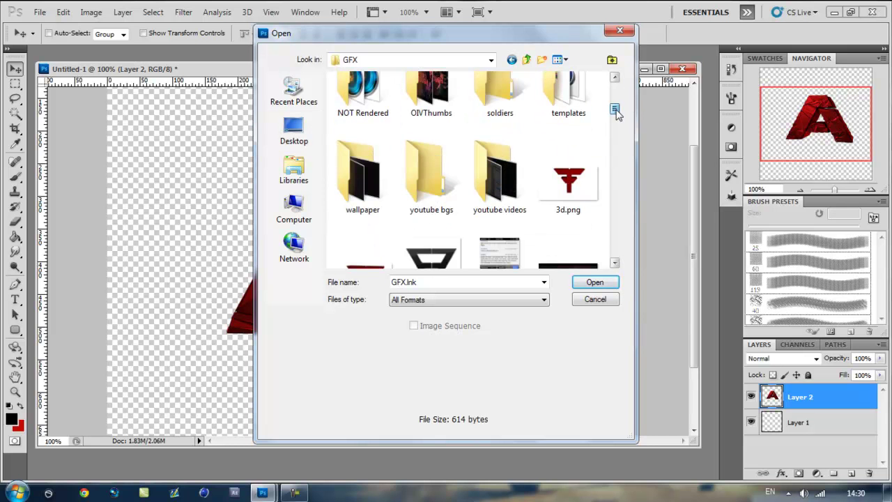
pyautogui.doubleClick(446, 183)
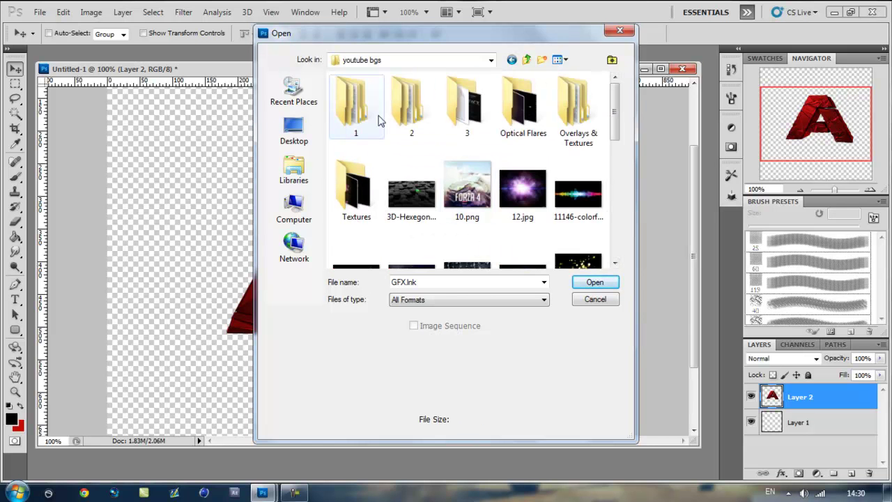
# - Open the texture image 4.jpg from folder 1, under Textures and Standard Textures
pyautogui.doubleClick(368, 115)
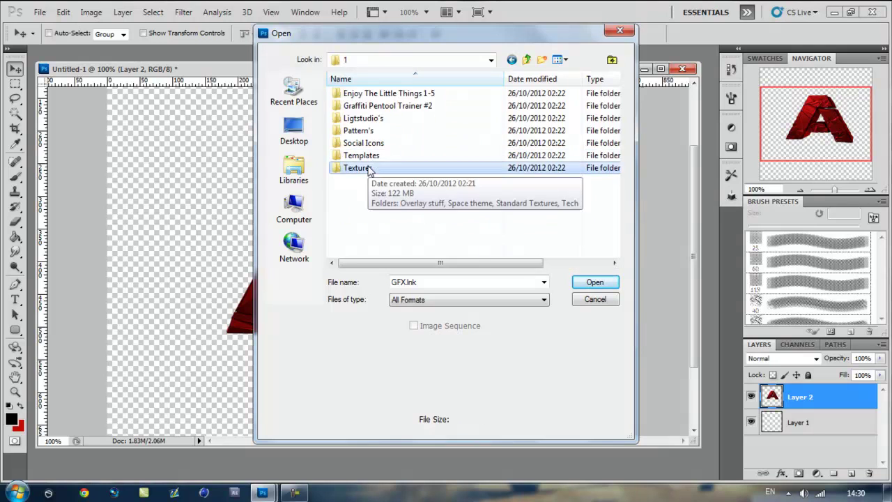
pyautogui.doubleClick(369, 169)
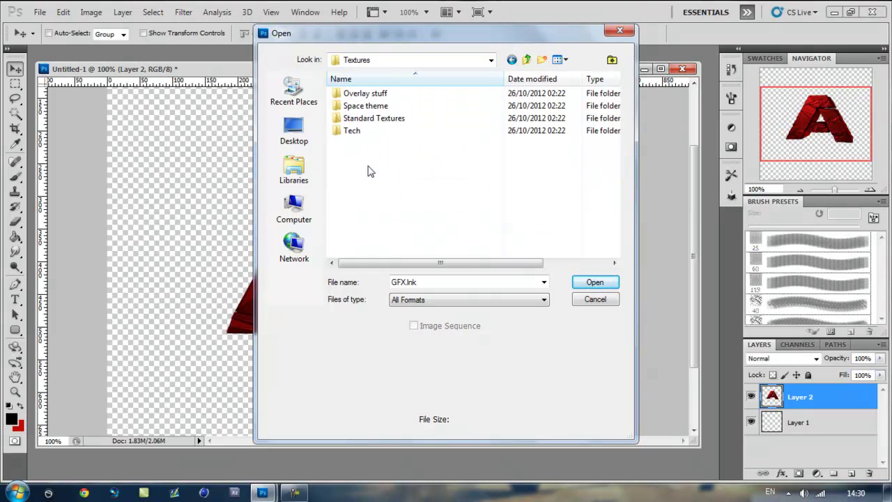
pyautogui.doubleClick(373, 120)
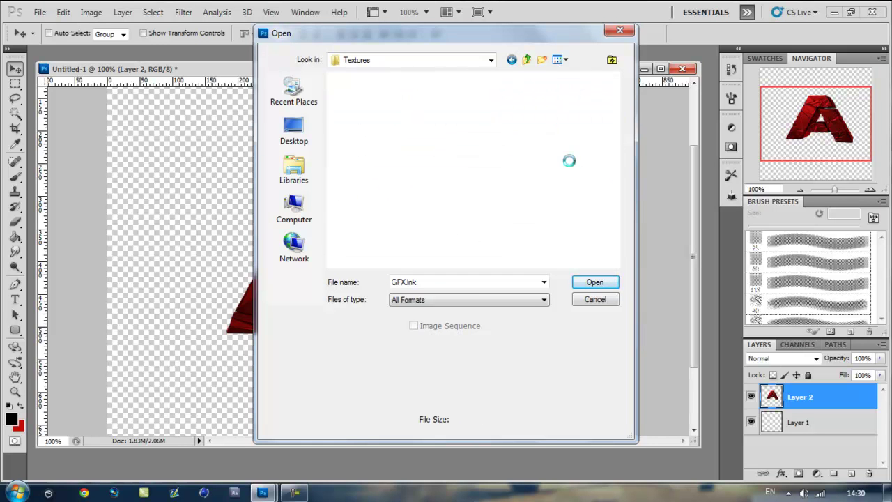
pyautogui.scroll(-1, 615, 101)
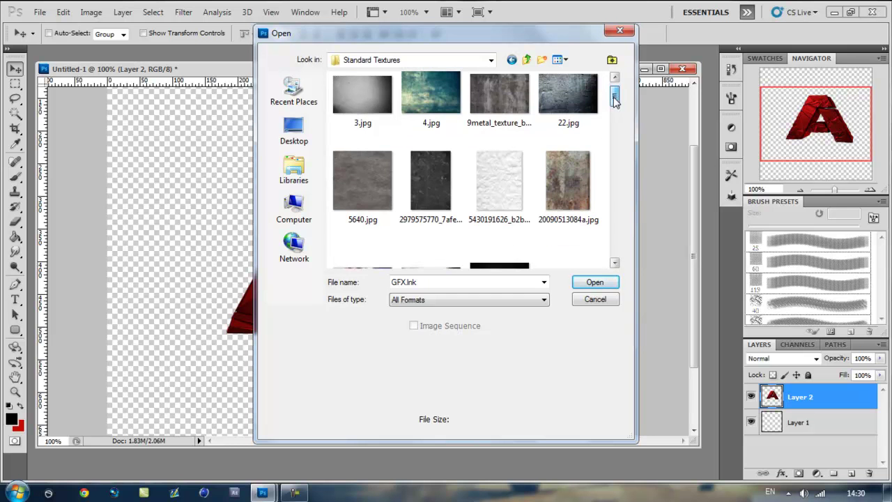
pyautogui.click(449, 105)
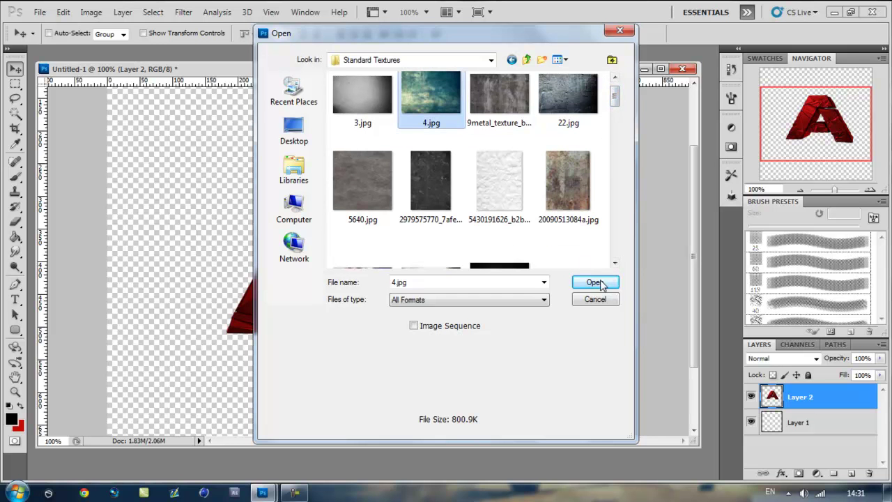
pyautogui.click(604, 282)
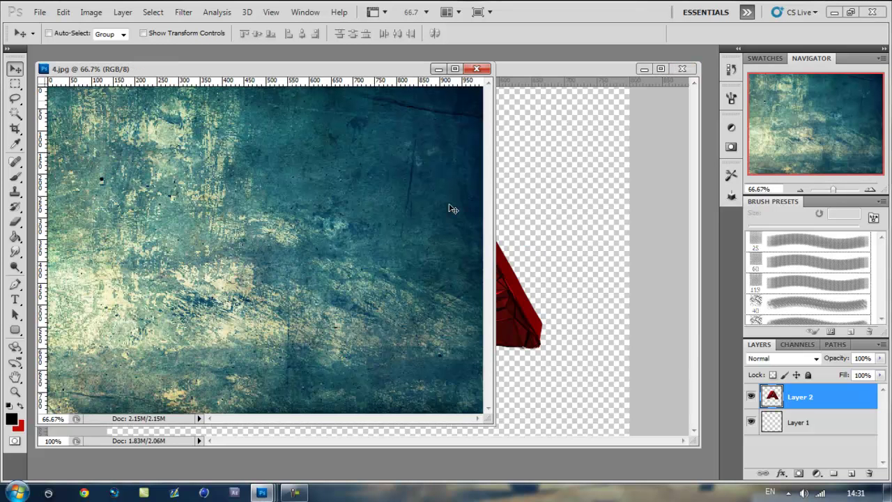
# - Paste the grunge texture into the letter document as a new layer and move it to cover the whole letter
pyautogui.click(528, 206)
pyautogui.hotkey('ctrl', 'v')
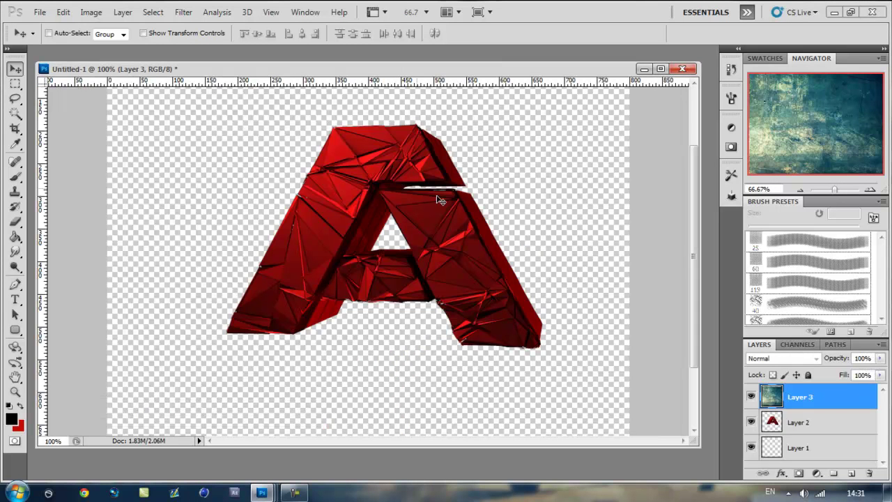
pyautogui.moveTo(440, 204); pyautogui.dragTo(457, 198)
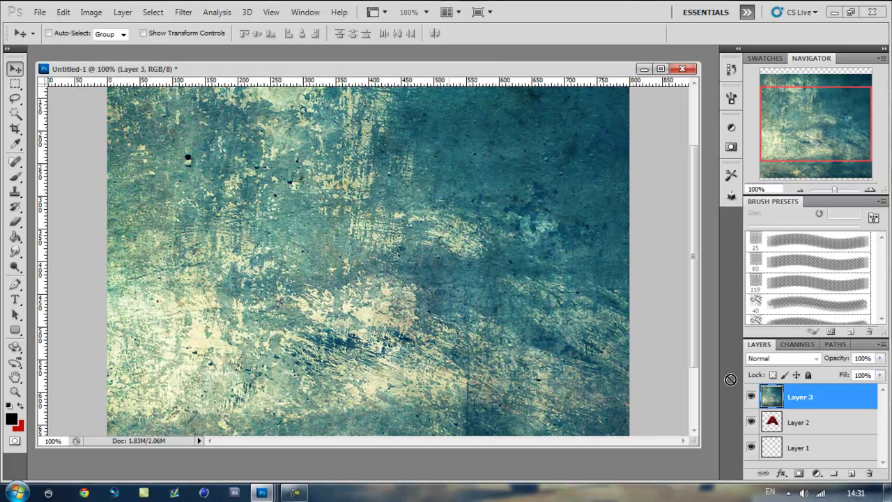
# - Clip the texture layer to the red letter layer beneath it and adjust the texture's position within the letter
pyautogui.rightClick(800, 404)
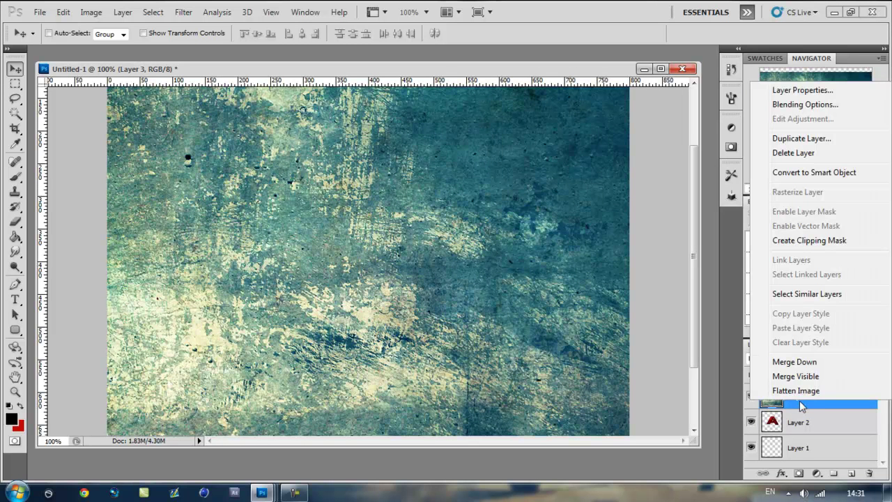
pyautogui.press('Escape')
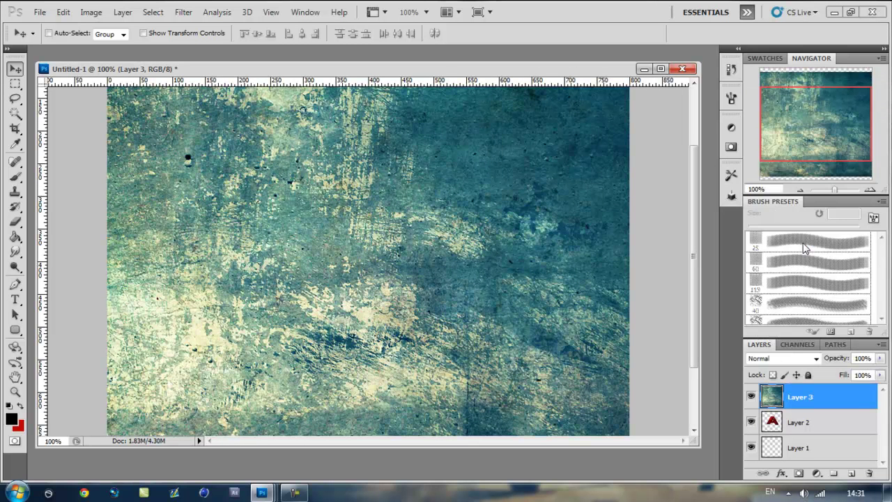
pyautogui.hotkey('ctrl', 'alt', 'g')
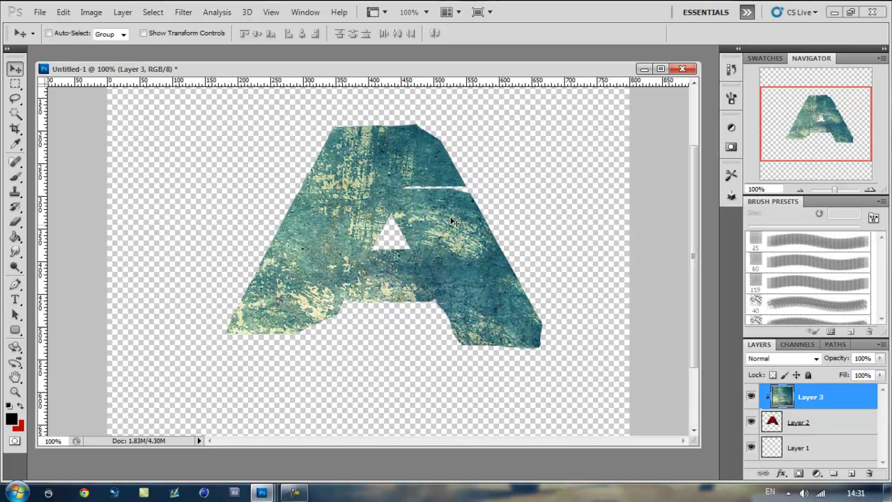
pyautogui.moveTo(474, 235); pyautogui.dragTo(478, 239)
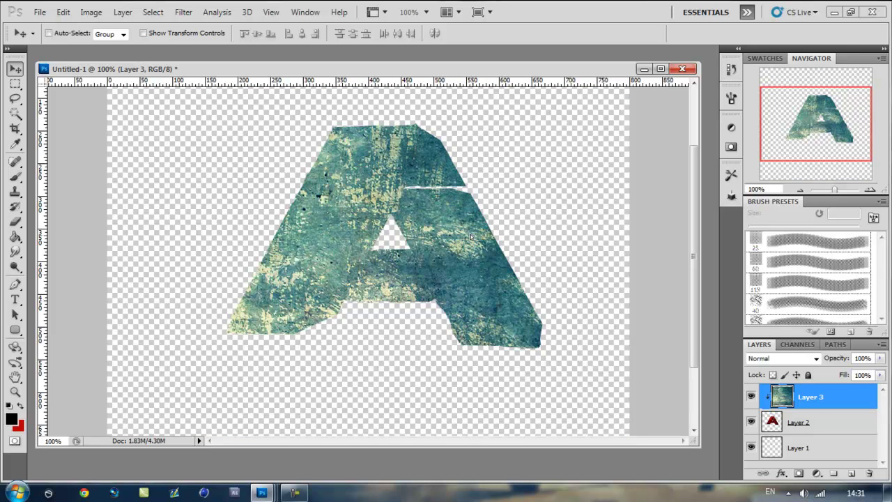
# - Set the clipped texture layer's blend mode to Color Dodge after trying Lighten
pyautogui.click(797, 360)
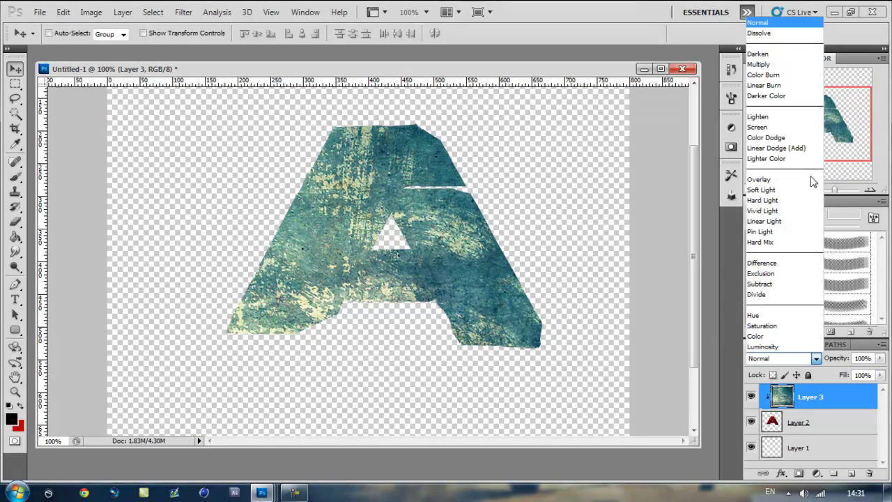
pyautogui.click(778, 117)
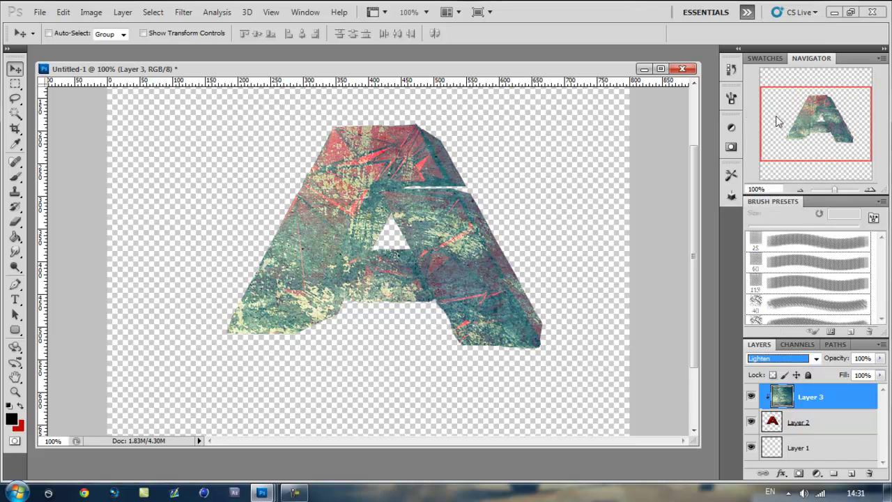
pyautogui.press('Down')
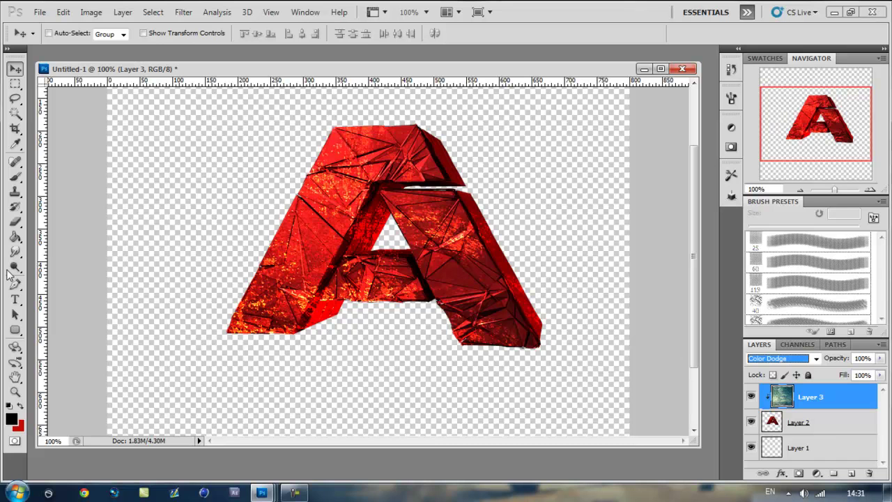
# - Erase the texture from the letter's front faces and crossbar with the Eraser, keeping it on the extruded sides
pyautogui.click(15, 222)
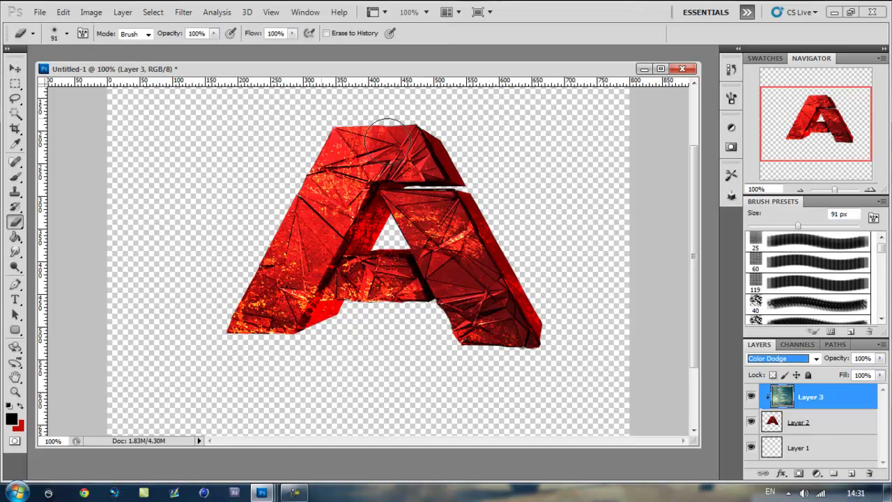
pyautogui.moveTo(390, 152)
pyautogui.mouseDown()
pyautogui.moveTo(380, 154)
pyautogui.moveTo(414, 160)
pyautogui.moveTo(279, 199)
pyautogui.moveTo(324, 170)
pyautogui.moveTo(320, 209)
pyautogui.moveTo(341, 187)
pyautogui.moveTo(345, 225)
pyautogui.moveTo(300, 261)
pyautogui.moveTo(293, 279)
pyautogui.moveTo(311, 249)
pyautogui.moveTo(289, 315)
pyautogui.moveTo(259, 269)
pyautogui.moveTo(255, 293)
pyautogui.moveTo(205, 349)
pyautogui.moveTo(237, 319)
pyautogui.mouseUp()
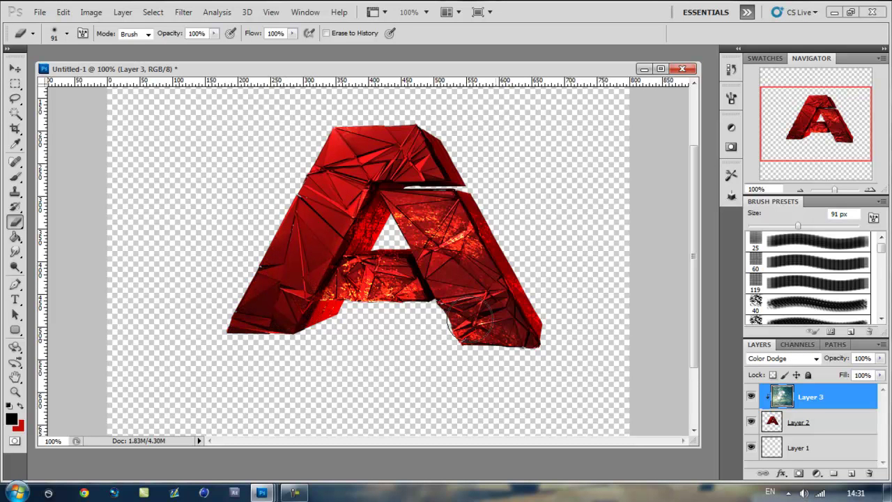
pyautogui.moveTo(470, 320)
pyautogui.mouseDown()
pyautogui.moveTo(449, 283)
pyautogui.moveTo(480, 272)
pyautogui.moveTo(407, 188)
pyautogui.moveTo(445, 258)
pyautogui.moveTo(460, 223)
pyautogui.moveTo(473, 283)
pyautogui.moveTo(525, 372)
pyautogui.moveTo(511, 358)
pyautogui.mouseUp()
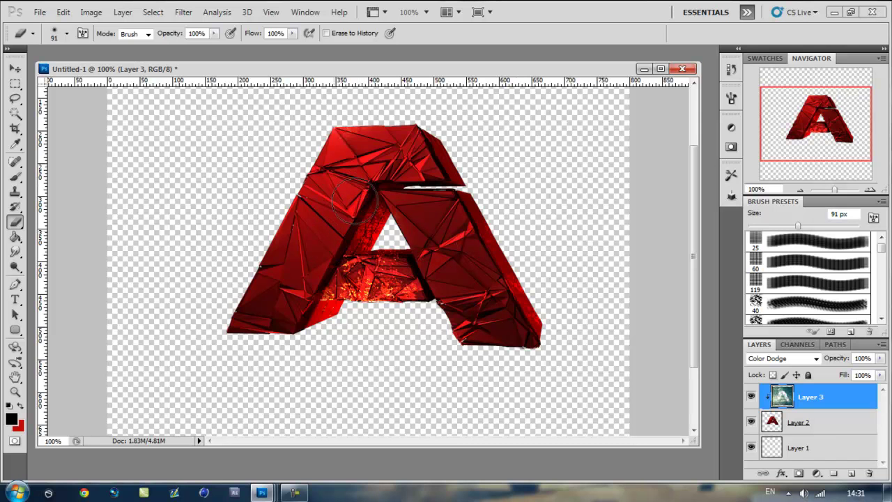
pyautogui.moveTo(368, 203); pyautogui.dragTo(397, 230)
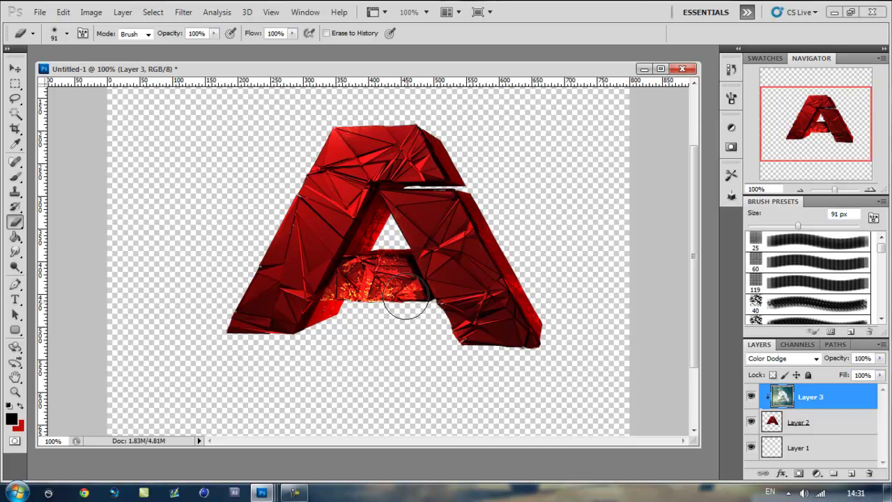
pyautogui.moveTo(406, 276); pyautogui.dragTo(463, 268)
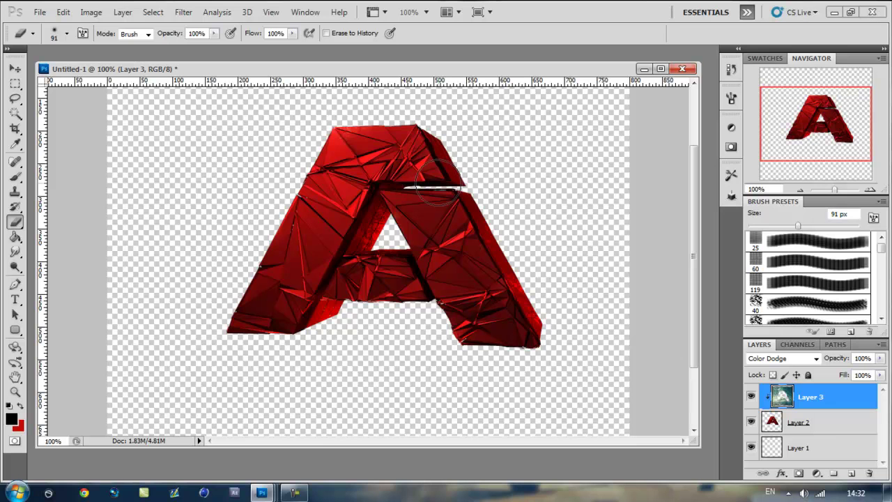
pyautogui.moveTo(418, 182)
pyautogui.mouseDown()
pyautogui.moveTo(370, 167)
pyautogui.moveTo(352, 125)
pyautogui.mouseUp()
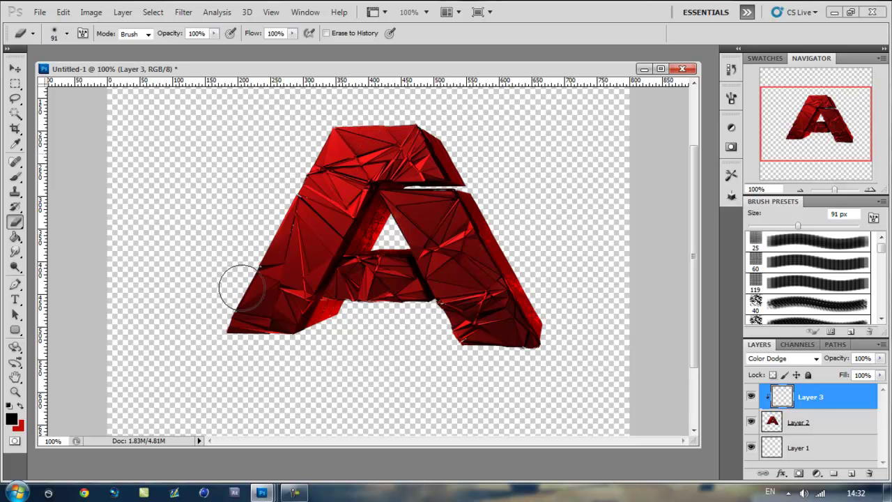
pyautogui.moveTo(241, 287); pyautogui.dragTo(241, 306)
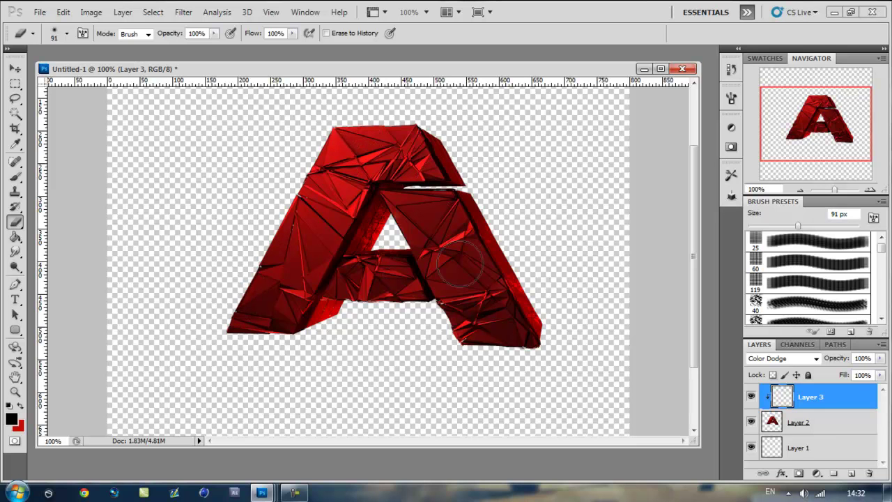
pyautogui.moveTo(463, 268)
pyautogui.mouseDown()
pyautogui.moveTo(439, 244)
pyautogui.moveTo(379, 219)
pyautogui.mouseUp()
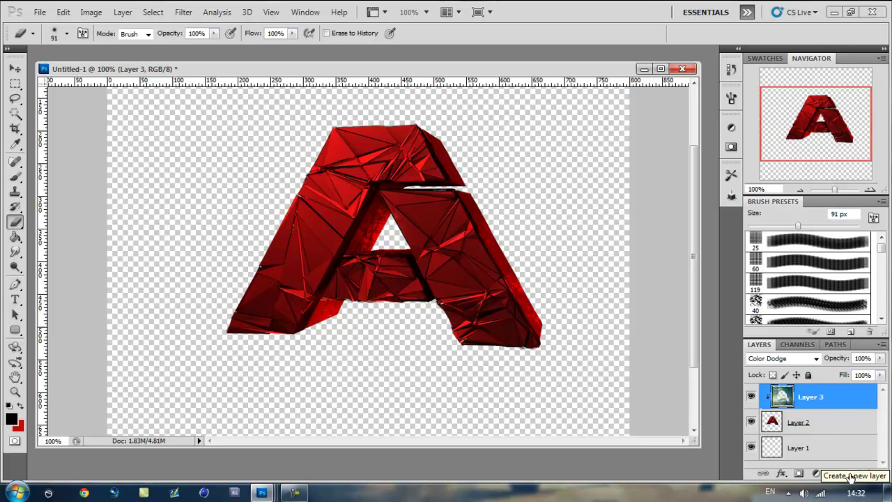
# - Open the flare image Flares 15k Pack (1).png from the Flares folder inside folder 2
pyautogui.click(39, 12)
pyautogui.press('Escape')
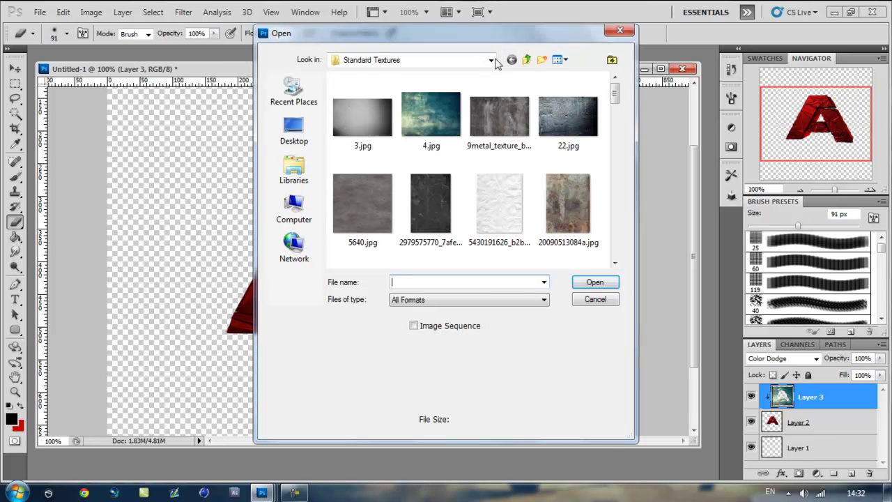
pyautogui.click(491, 60)
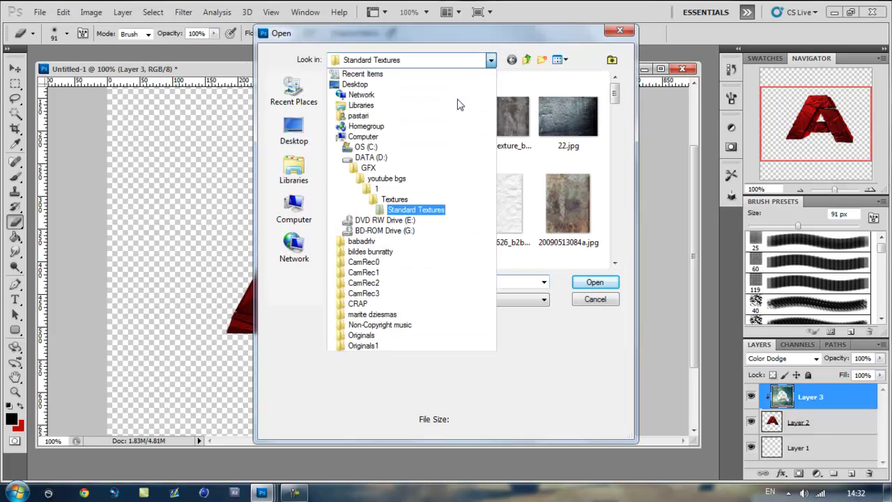
pyautogui.click(436, 176)
pyautogui.doubleClick(408, 112)
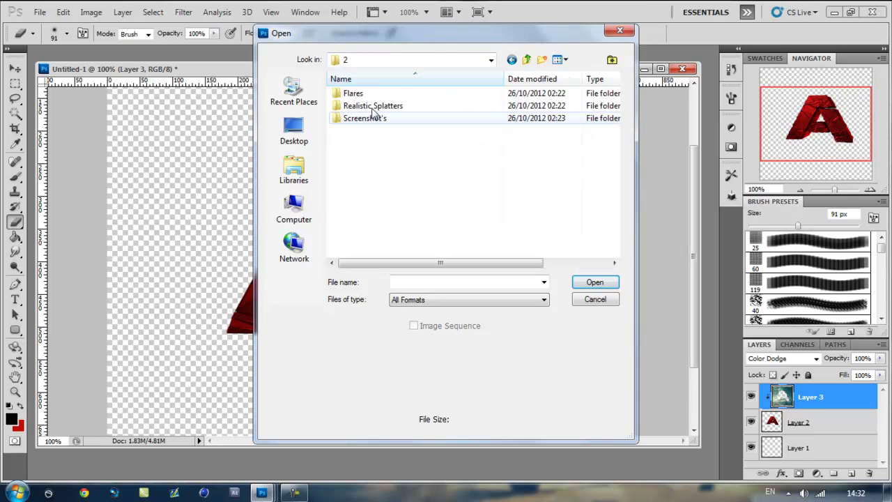
pyautogui.doubleClick(359, 94)
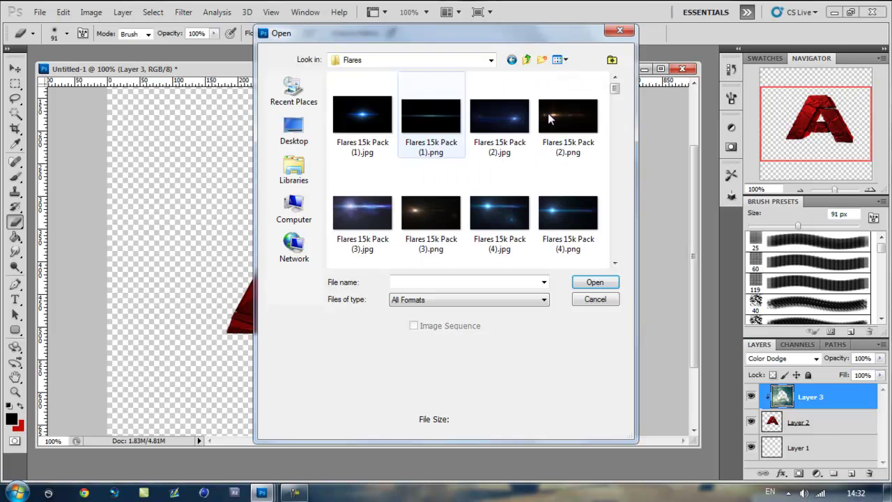
pyautogui.click(432, 120)
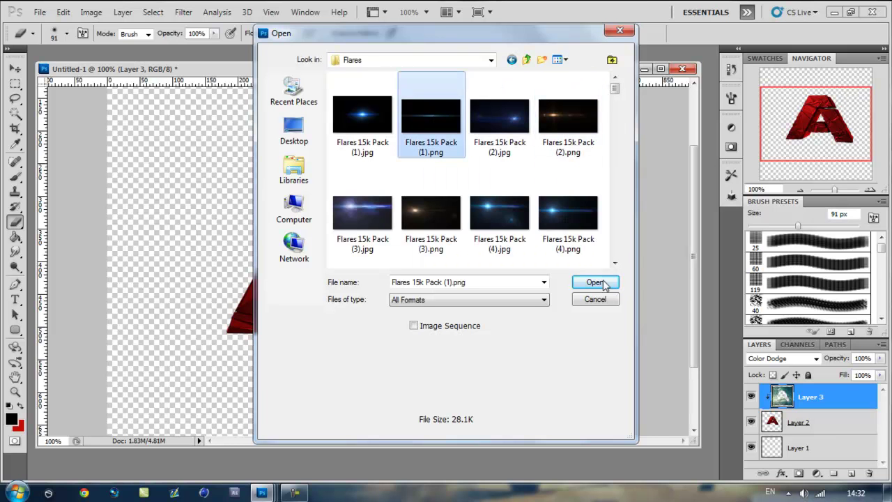
pyautogui.click(596, 282)
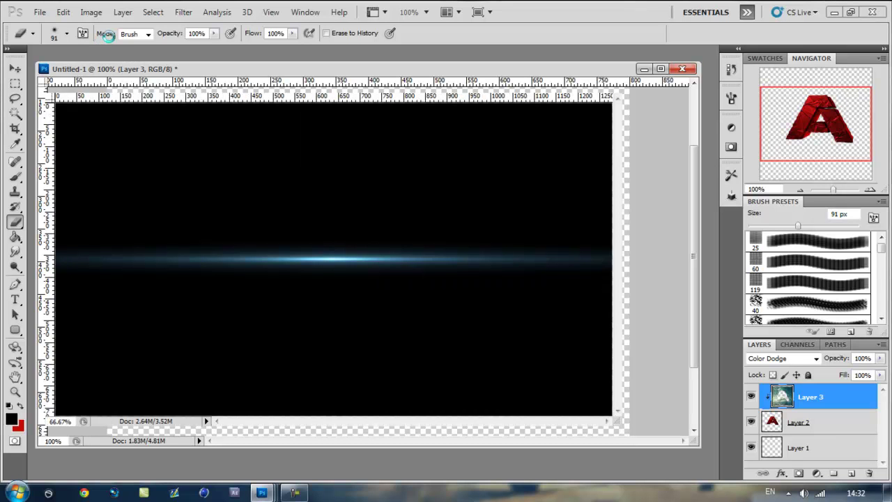
# - Colorize the blue flare red with Hue/Saturation, using hue 358 and saturation 81
pyautogui.click(94, 14)
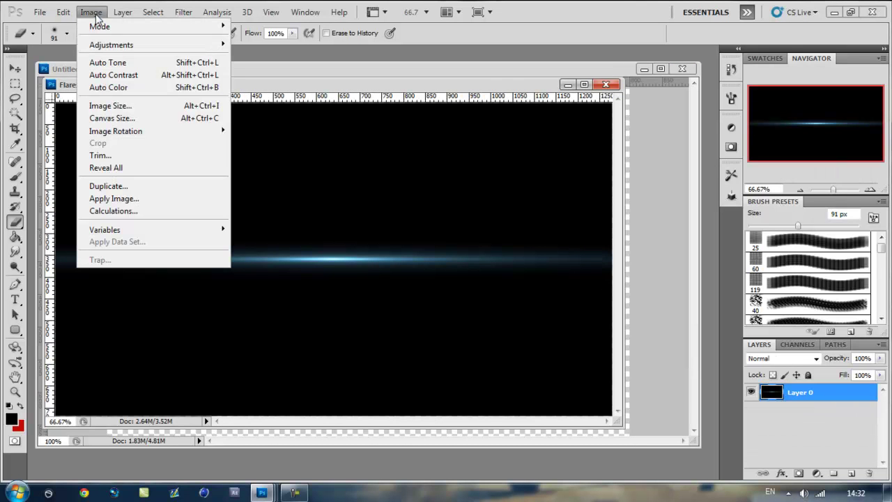
pyautogui.moveTo(115, 45)
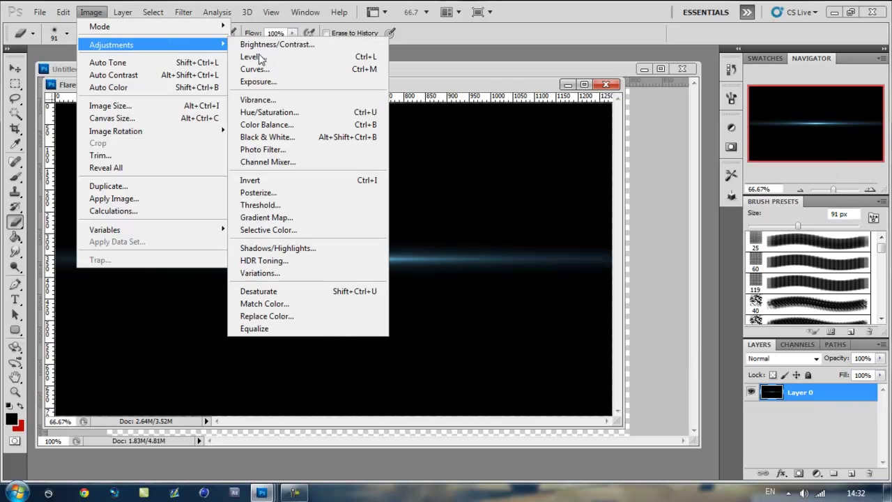
pyautogui.click(274, 113)
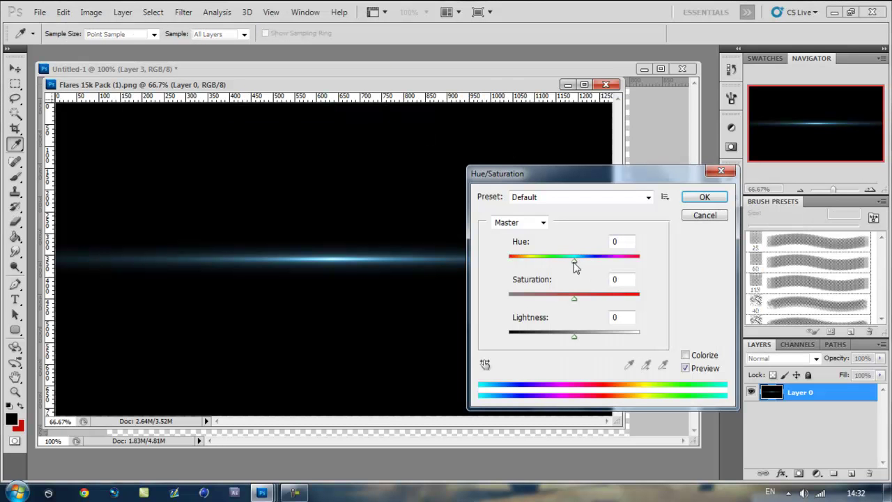
pyautogui.moveTo(573, 263); pyautogui.dragTo(557, 262)
pyautogui.click(686, 355)
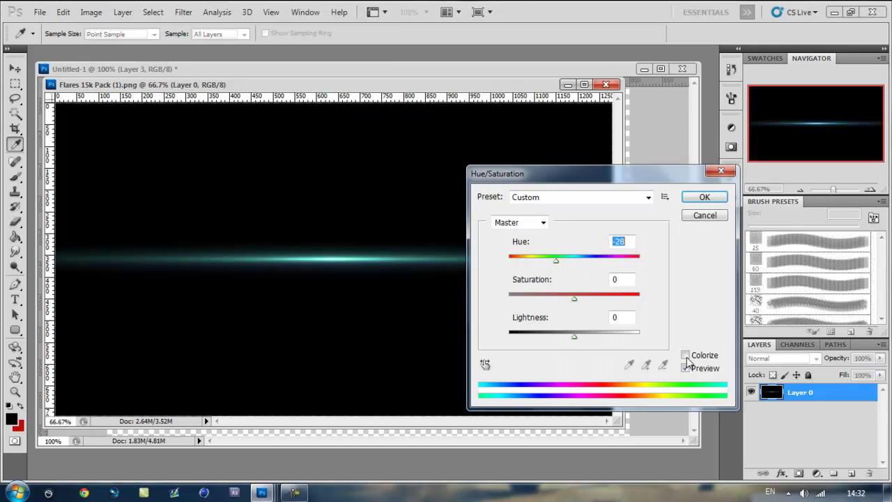
pyautogui.click(510, 263)
pyautogui.moveTo(512, 264); pyautogui.dragTo(602, 262)
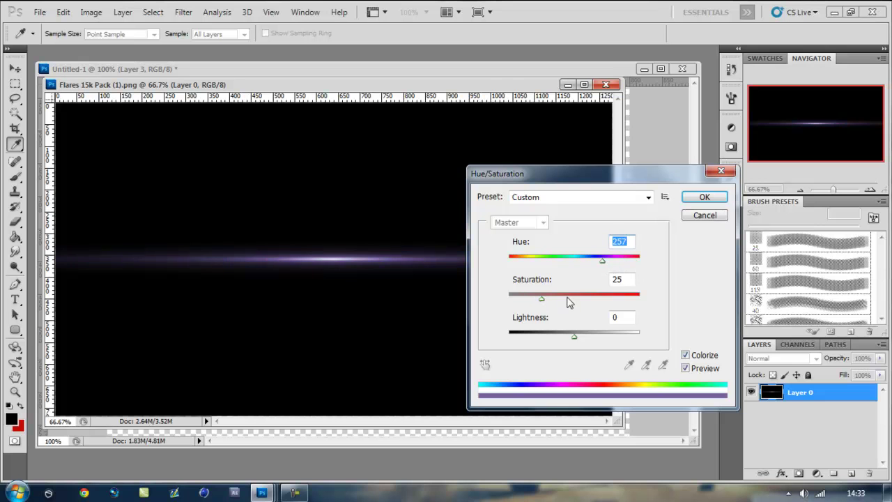
pyautogui.moveTo(568, 301); pyautogui.dragTo(614, 300)
pyautogui.moveTo(600, 259); pyautogui.dragTo(639, 260)
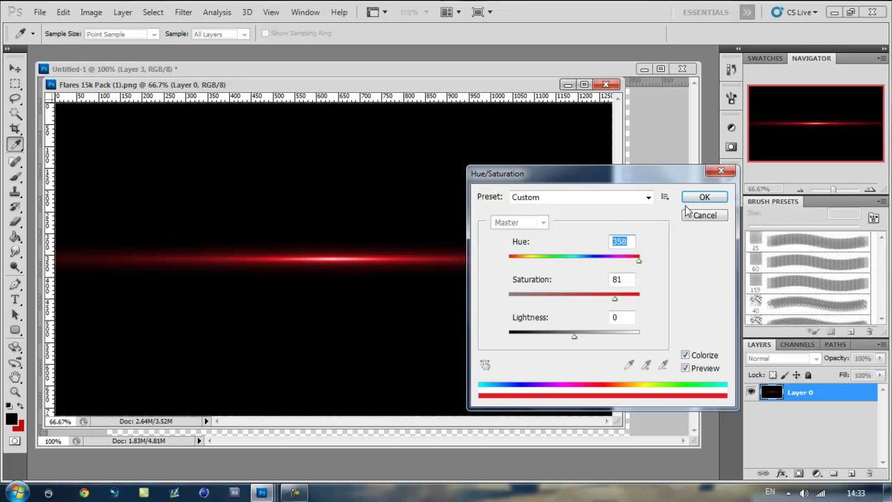
pyautogui.click(704, 197)
# - Move the red flare into the letter document as a new top layer and release it from the clipping mask
pyautogui.press('e')
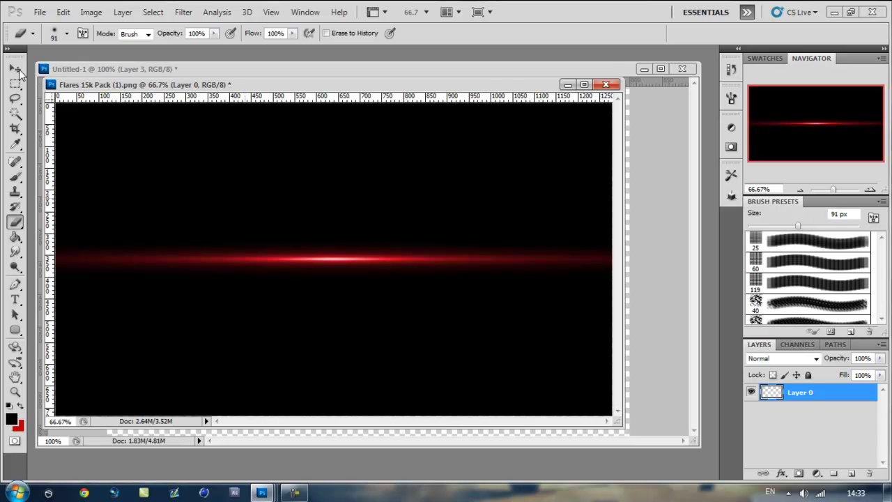
pyautogui.press('v')
pyautogui.moveTo(421, 256); pyautogui.dragTo(644, 231)
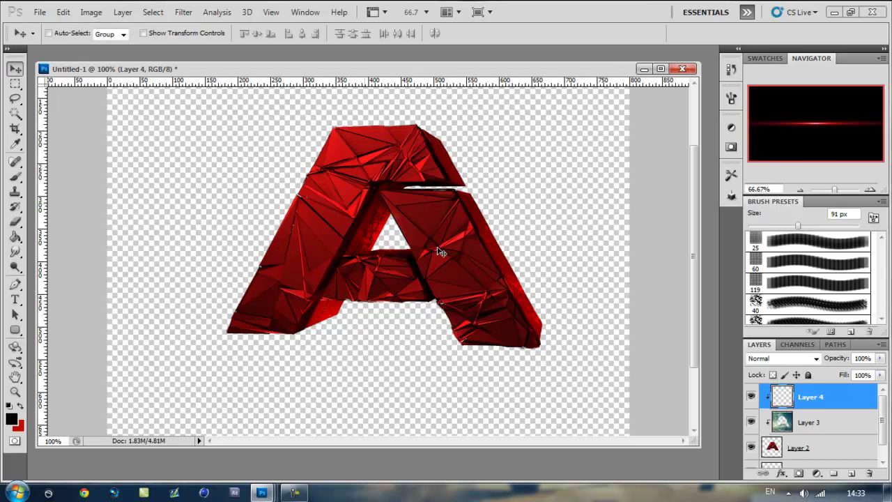
pyautogui.moveTo(457, 258); pyautogui.dragTo(291, 202)
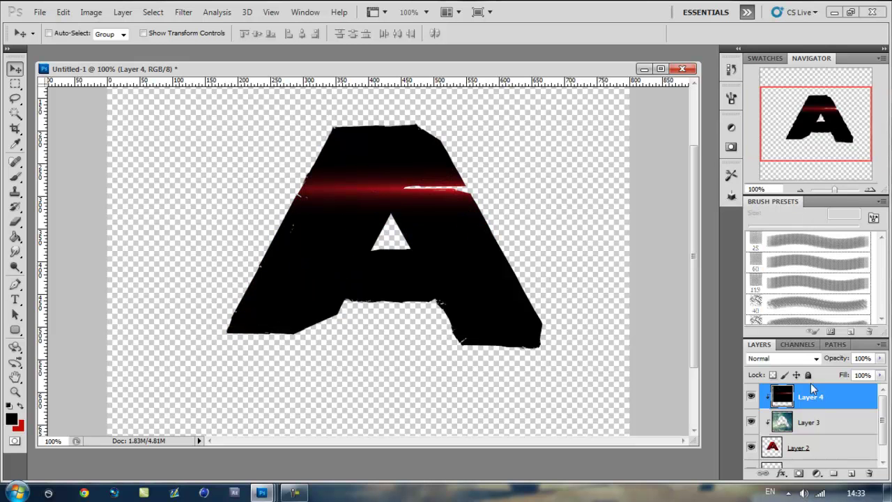
pyautogui.rightClick(817, 394)
pyautogui.click(808, 229)
pyautogui.click(801, 190)
pyautogui.moveTo(576, 221); pyautogui.dragTo(588, 245)
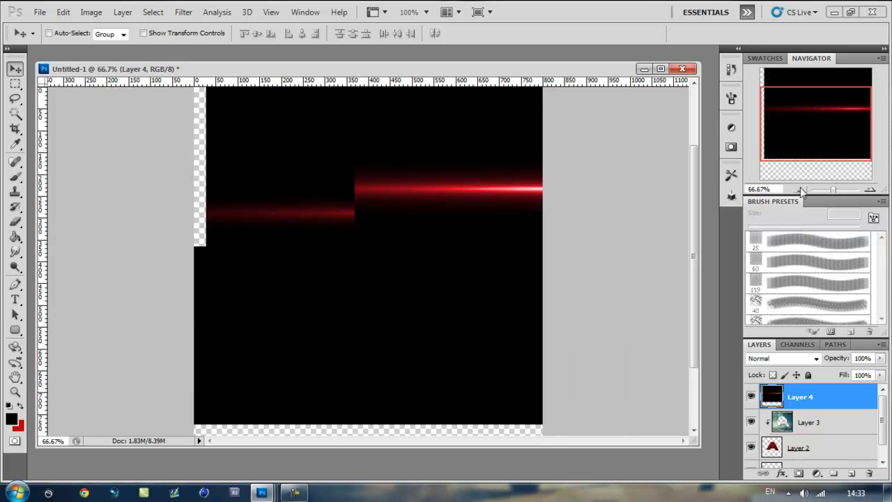
# - Scale the flare layer down to about 45% and move it over the middle of the letter
pyautogui.hotkey('ctrl', 't')
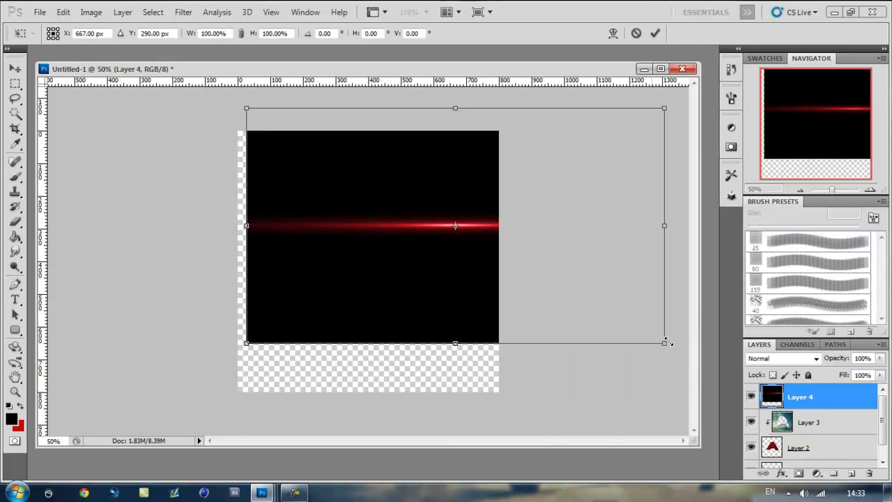
pyautogui.moveTo(666, 342); pyautogui.dragTo(435, 214)
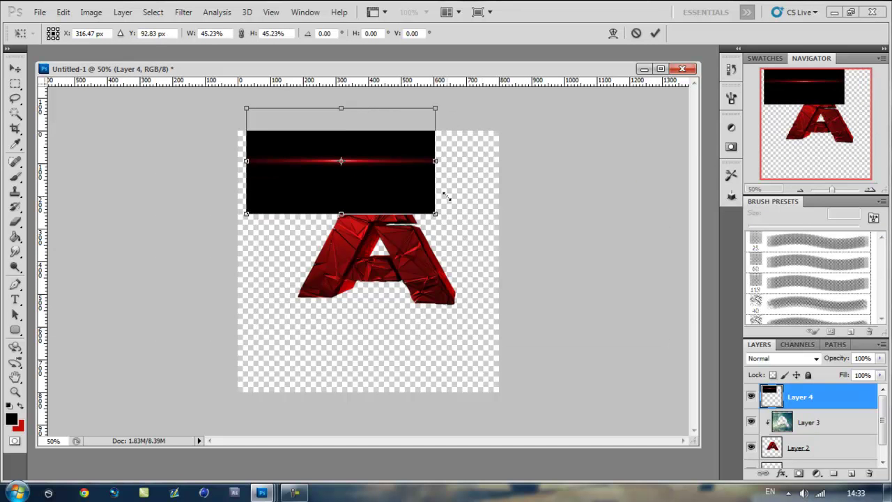
pyautogui.press('Return')
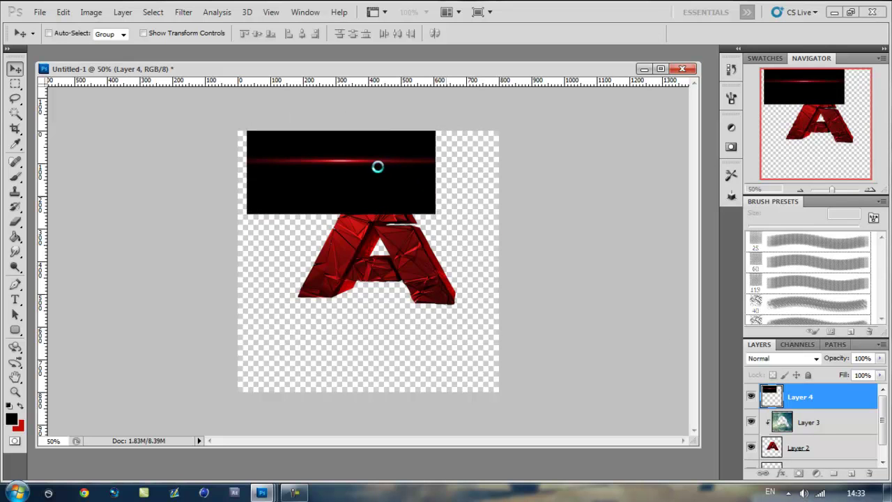
pyautogui.moveTo(409, 234); pyautogui.dragTo(422, 258)
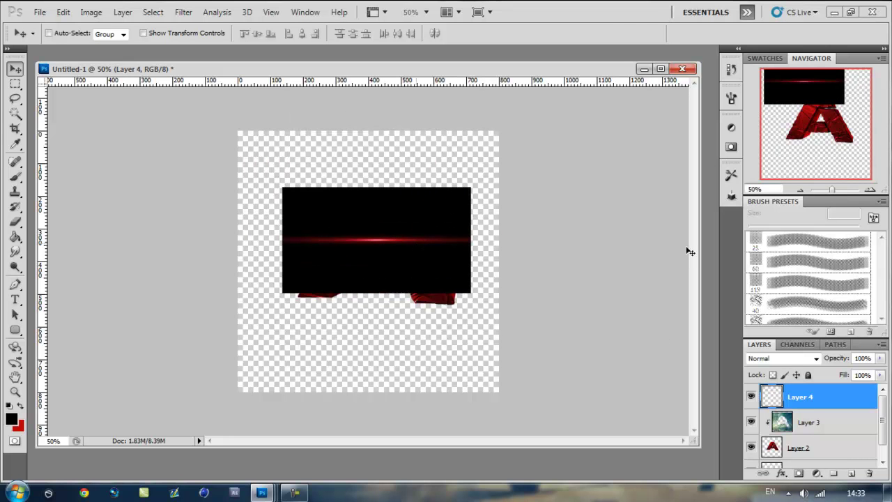
# - Rotate the flare about 61° to follow the letter's right leg and set its layer's blend mode to Lighten
pyautogui.hotkey('ctrl', 't')
pyautogui.moveTo(508, 330); pyautogui.dragTo(452, 377)
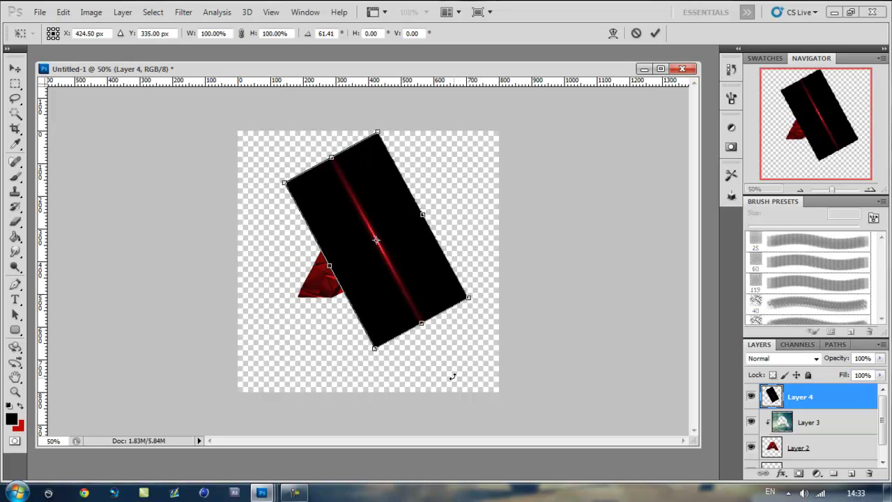
pyautogui.press('Return')
pyautogui.moveTo(384, 255); pyautogui.dragTo(408, 247)
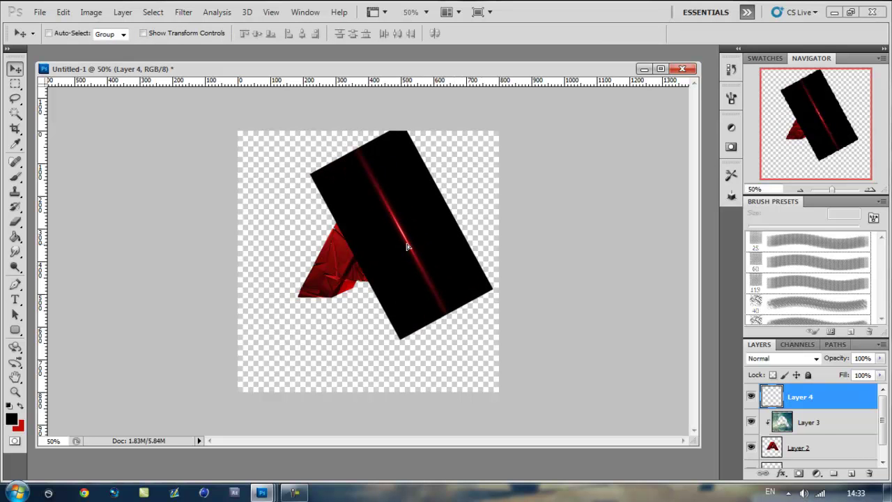
pyautogui.click(782, 358)
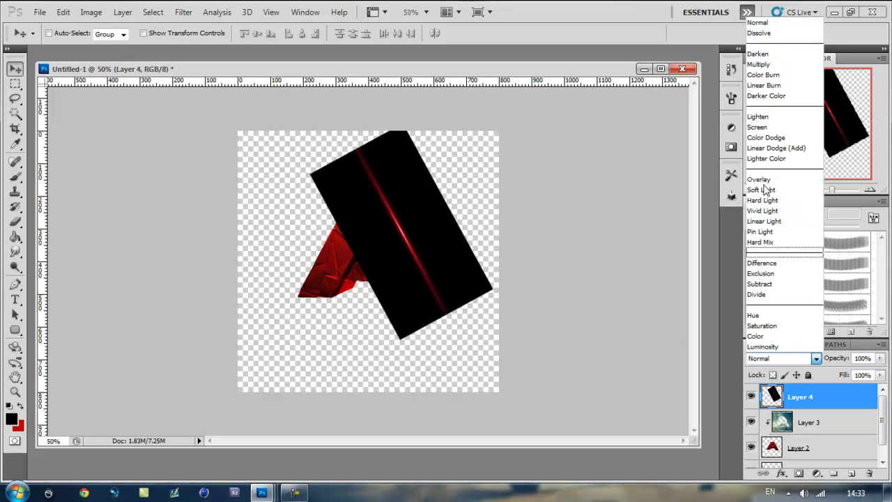
pyautogui.click(756, 116)
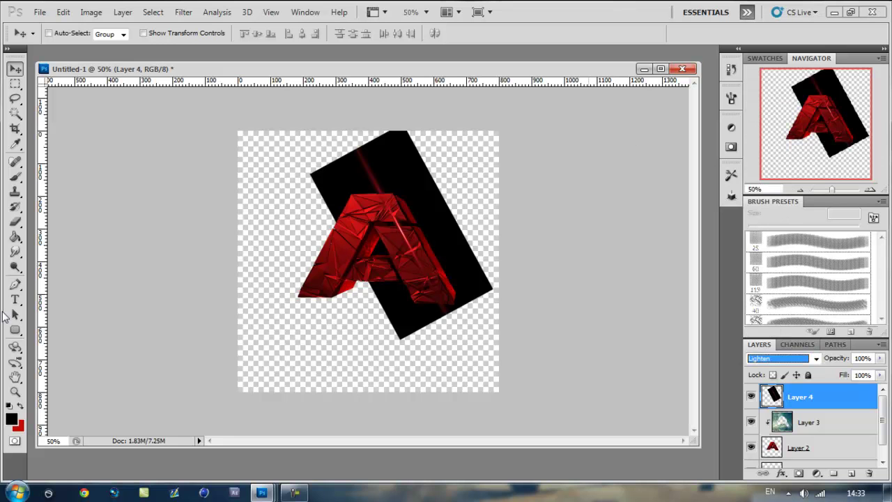
# - Fill the empty background layer, Layer 1, with black using the Paint Bucket
pyautogui.click(15, 237)
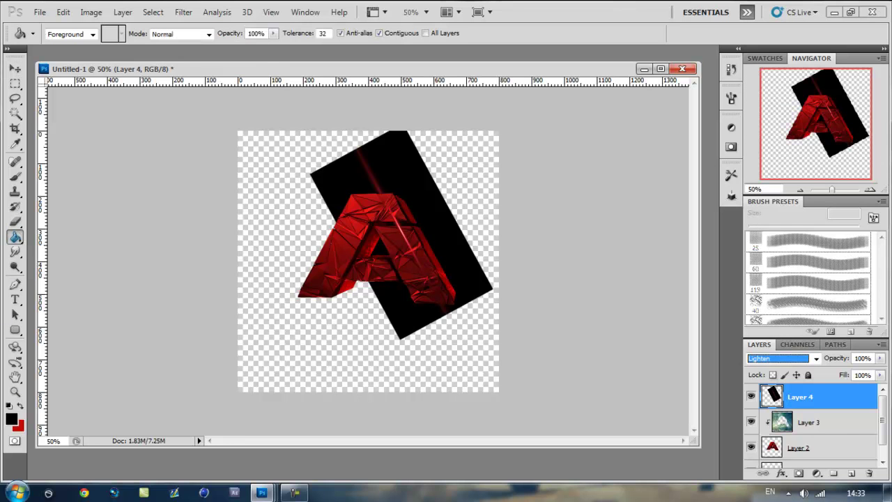
pyautogui.scroll(-1, 866, 465)
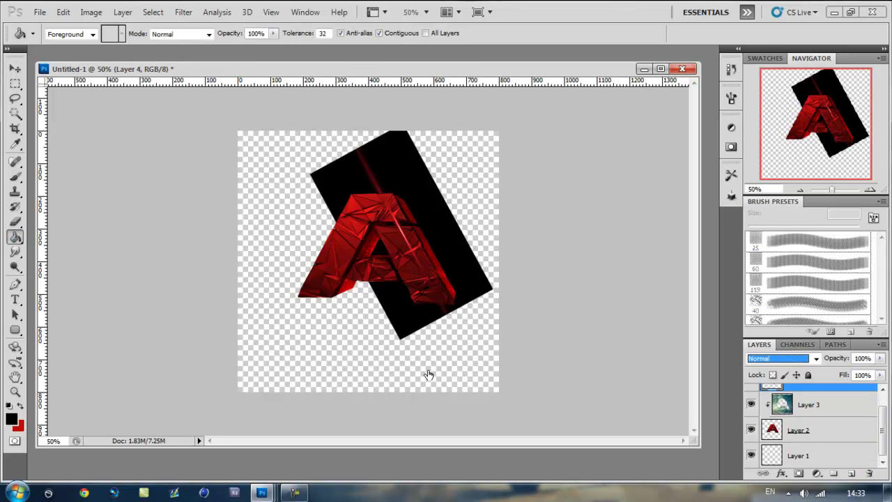
pyautogui.hotkey('alt', ',')
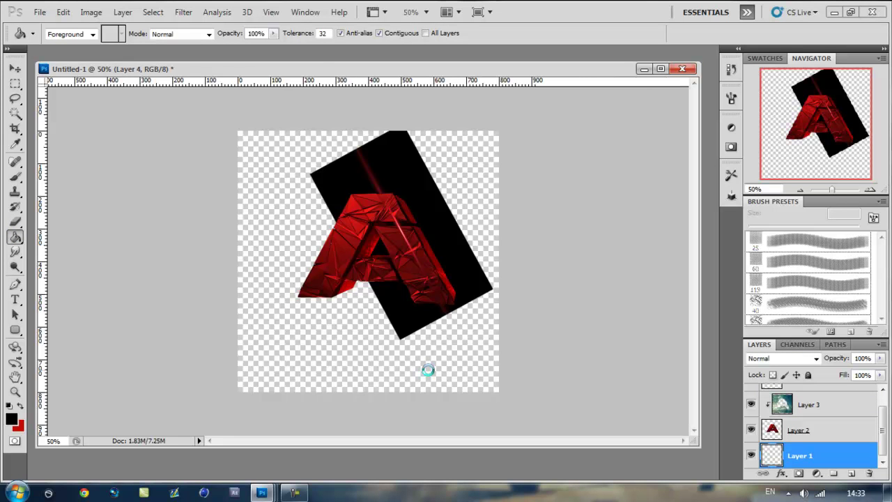
pyautogui.click(425, 368)
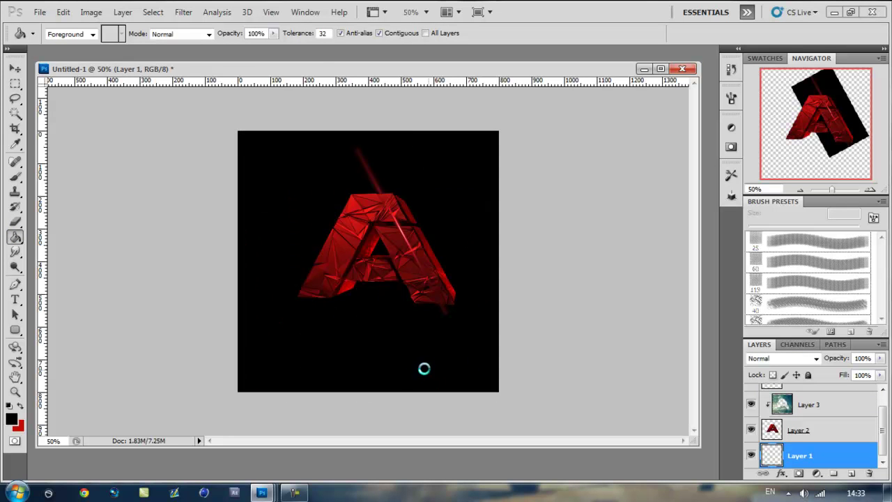
# - Move the flare on Layer 4 onto the edge of the letter's right leg and erase its ends beyond the letter
pyautogui.scroll(1, 814, 404)
pyautogui.click(799, 397)
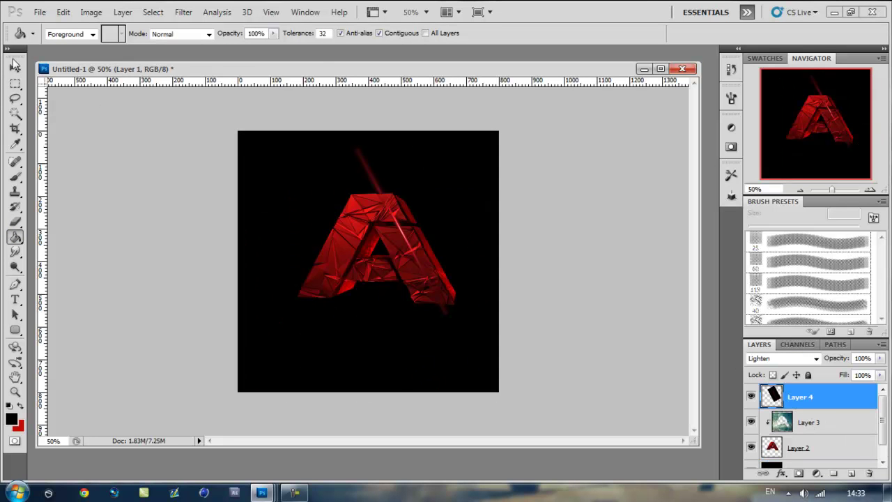
pyautogui.press('v')
pyautogui.moveTo(407, 214); pyautogui.dragTo(393, 210)
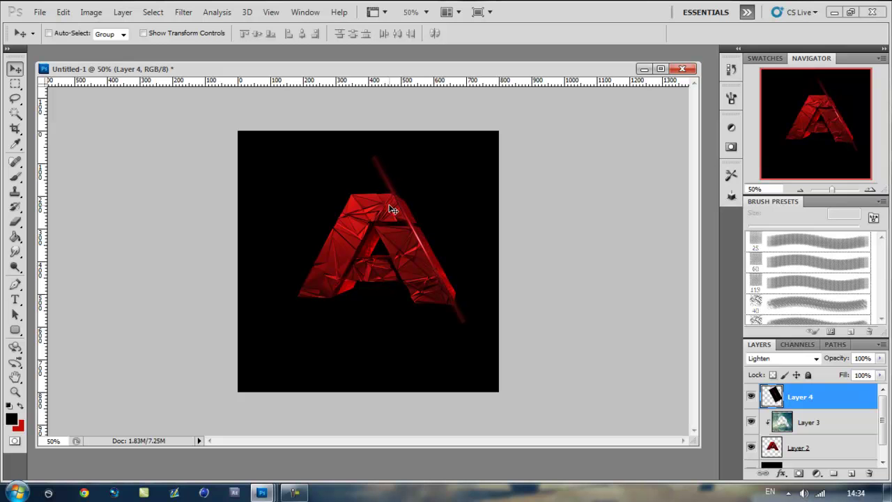
pyautogui.click(17, 222)
pyautogui.moveTo(398, 163)
pyautogui.mouseDown()
pyautogui.moveTo(379, 178)
pyautogui.moveTo(389, 185)
pyautogui.moveTo(381, 158)
pyautogui.moveTo(370, 159)
pyautogui.moveTo(394, 161)
pyautogui.moveTo(468, 309)
pyautogui.mouseUp()
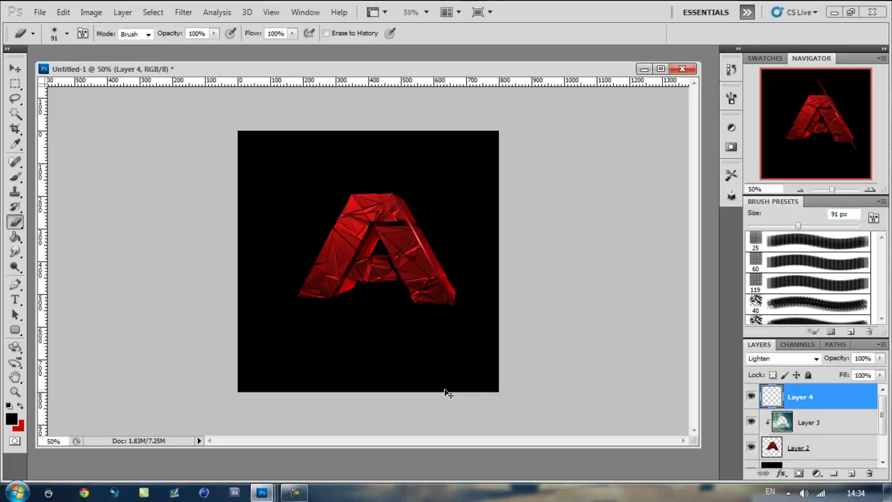
# - Duplicate the flare layer and rotate the copy to match the slope of the letter's left leg
pyautogui.hotkey('ctrl', 'j')
pyautogui.press('v')
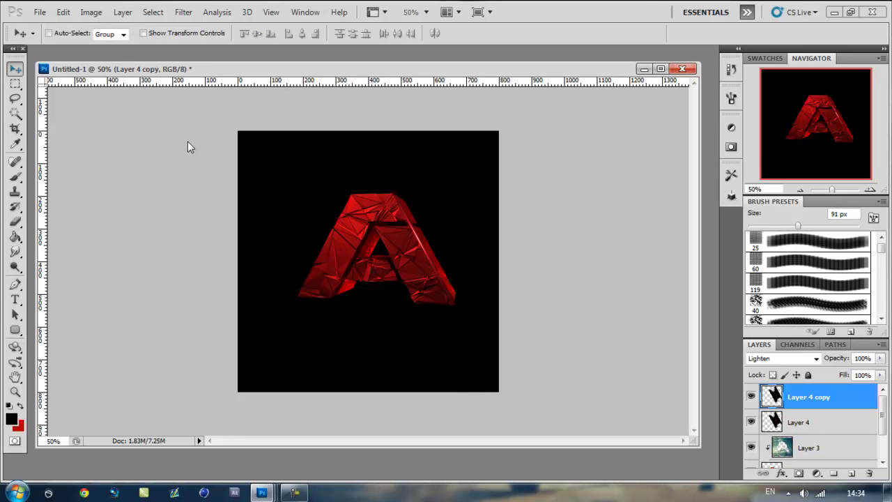
pyautogui.hotkey('ctrl', 't')
pyautogui.moveTo(473, 160)
pyautogui.mouseDown()
pyautogui.moveTo(488, 189)
pyautogui.moveTo(488, 299)
pyautogui.moveTo(492, 292)
pyautogui.mouseUp()
pyautogui.press('Return')
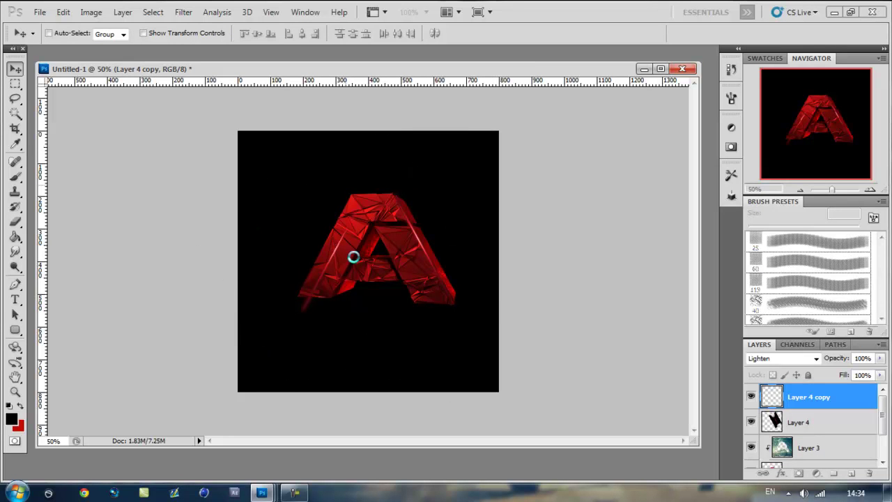
# - Move the flare copy onto the letter's left outer edge and erase the part extending past the foot
pyautogui.moveTo(359, 261); pyautogui.dragTo(359, 274)
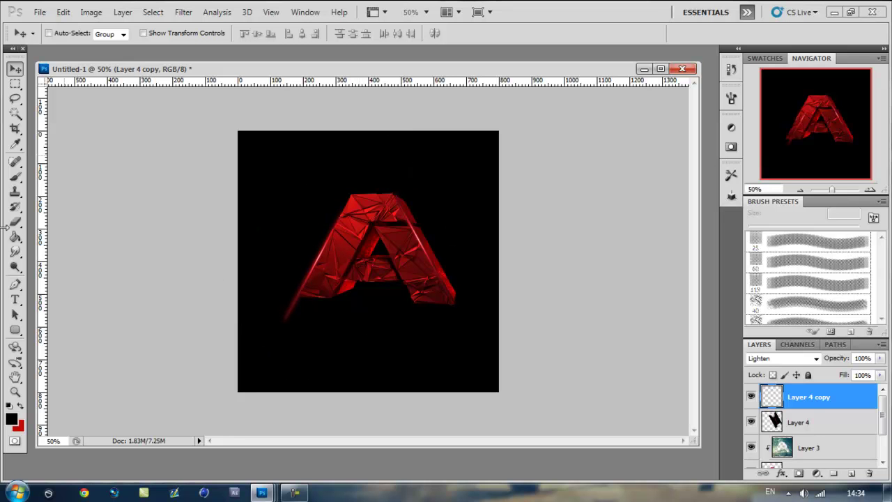
pyautogui.press('e')
pyautogui.moveTo(305, 264); pyautogui.dragTo(280, 310)
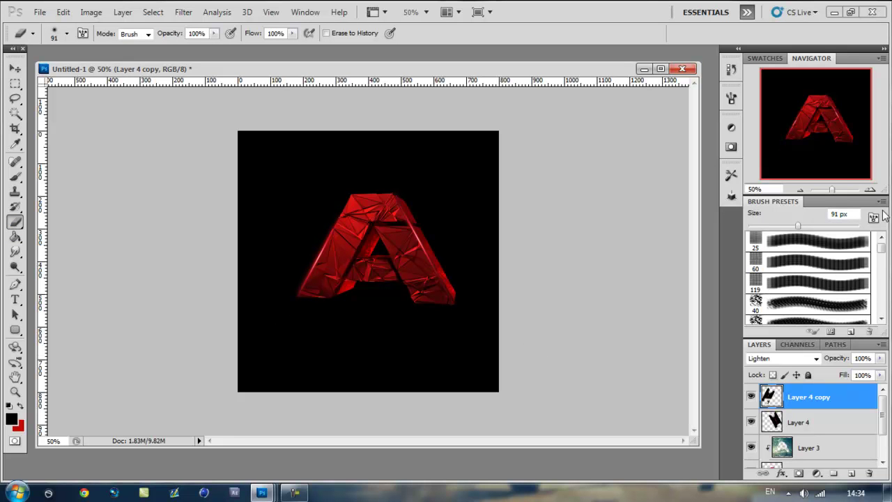
# - Rotate the flare on Layer 4 copy by about -1.05° to follow the letter's left outer edge
pyautogui.click(870, 191)
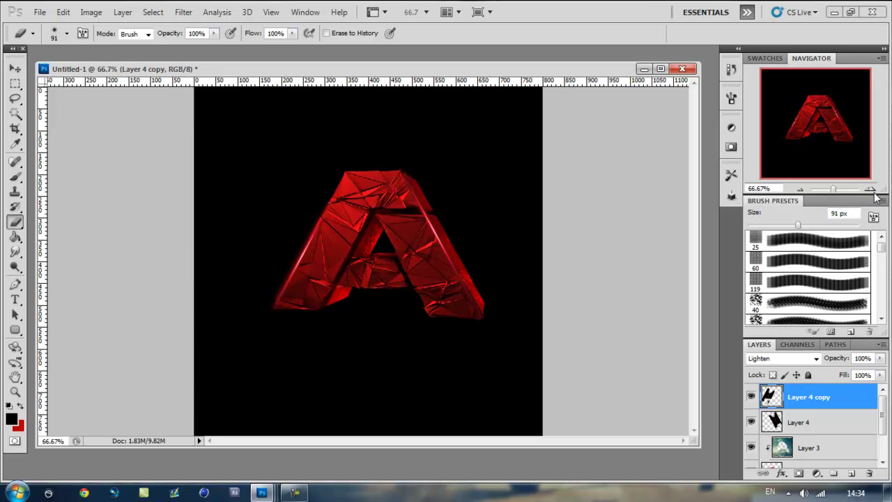
pyautogui.click(870, 191)
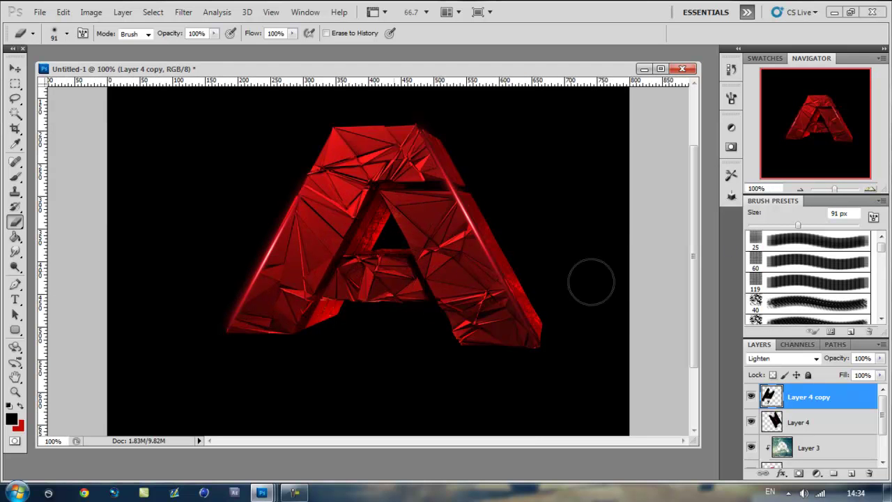
pyautogui.click(818, 474)
pyautogui.click(534, 6)
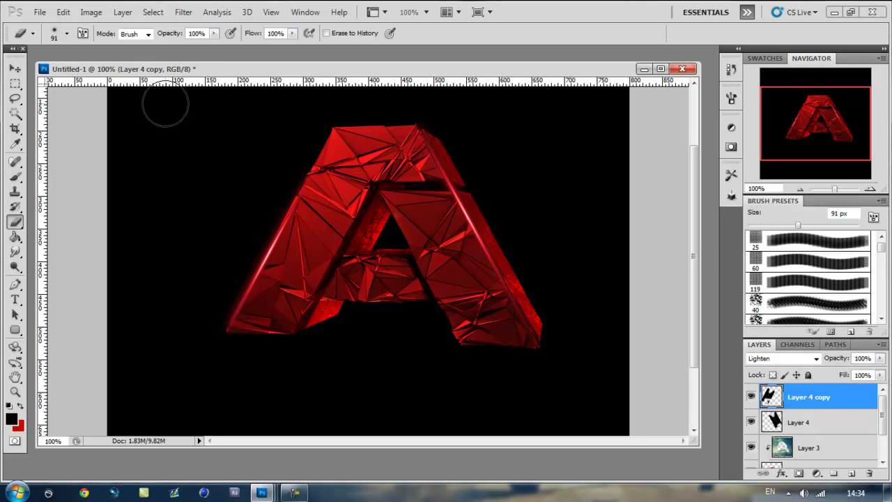
pyautogui.press('v')
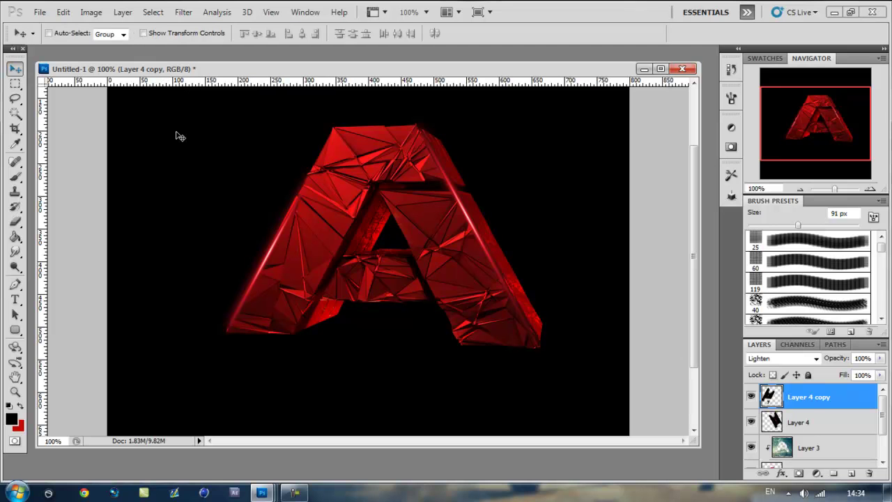
pyautogui.hotkey('ctrl', 't')
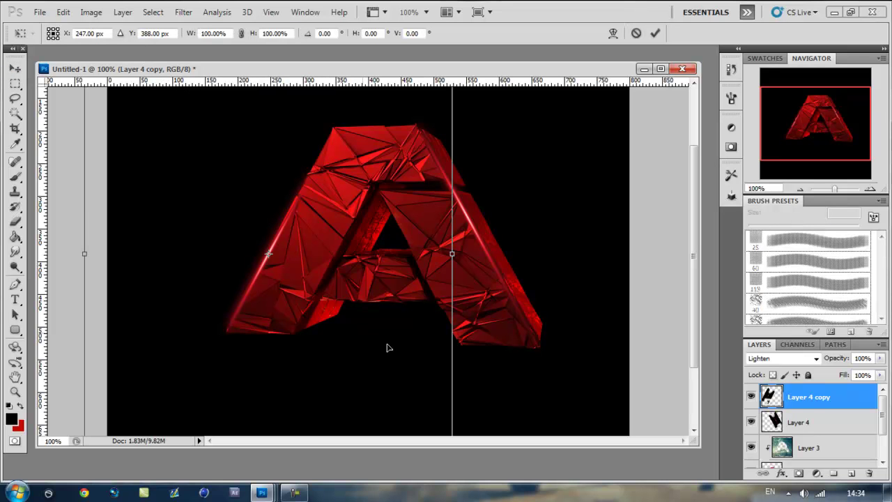
pyautogui.moveTo(496, 347)
pyautogui.mouseDown()
pyautogui.moveTo(511, 342)
pyautogui.moveTo(505, 345)
pyautogui.mouseUp()
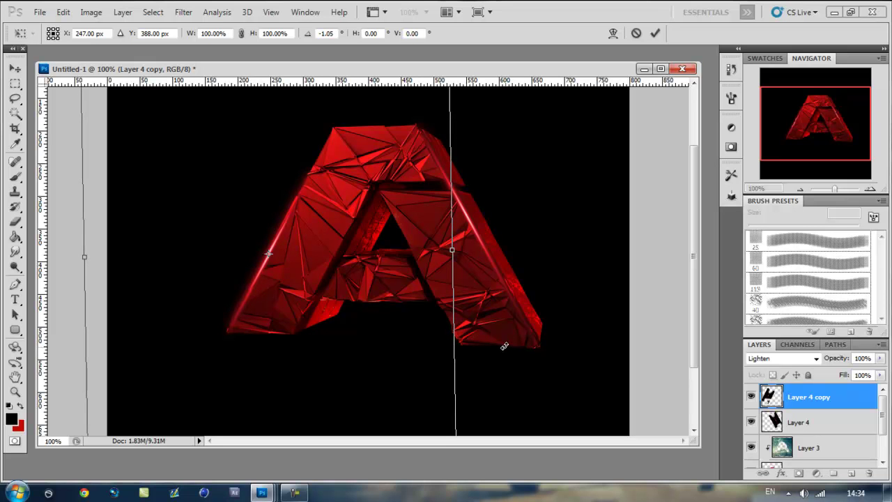
pyautogui.press('Return')
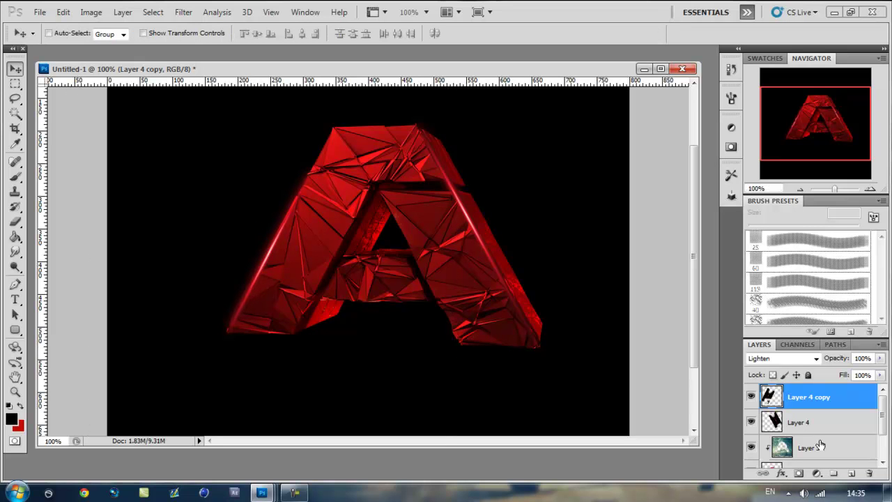
# - Add a new layer and outline a triangle beside the letter's left leg with the Pen tool, converting the path to a selection
pyautogui.click(851, 475)
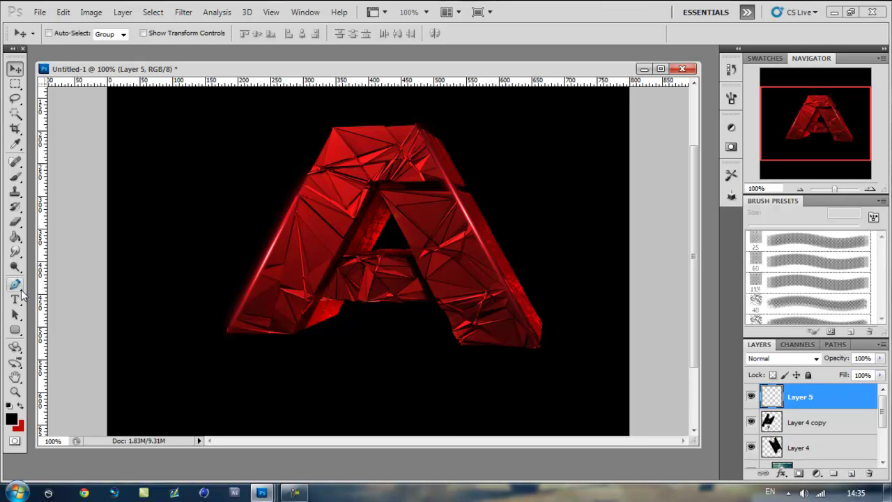
pyautogui.click(14, 284)
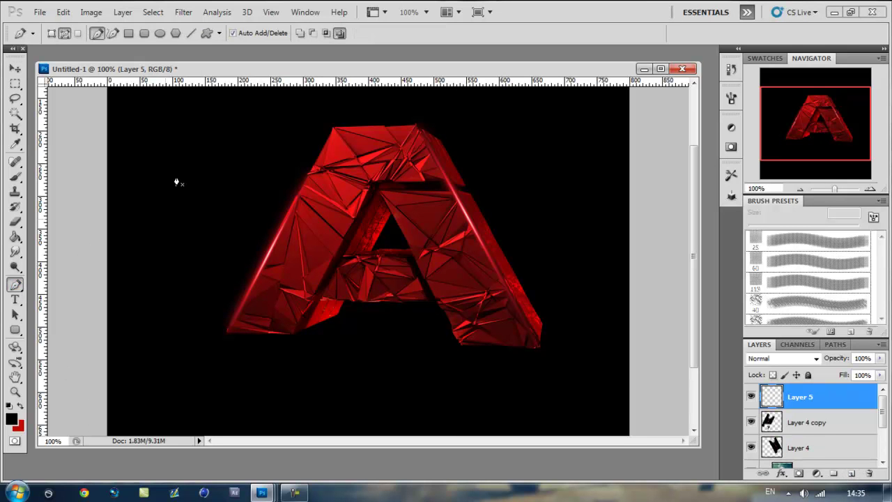
pyautogui.click(140, 238)
pyautogui.click(231, 247)
pyautogui.click(177, 177)
pyautogui.hotkey('ctrl', 'Return')
# - Fill the triangular selection with black and move the triangle onto the middle of the letter's left leg
pyautogui.click(15, 237)
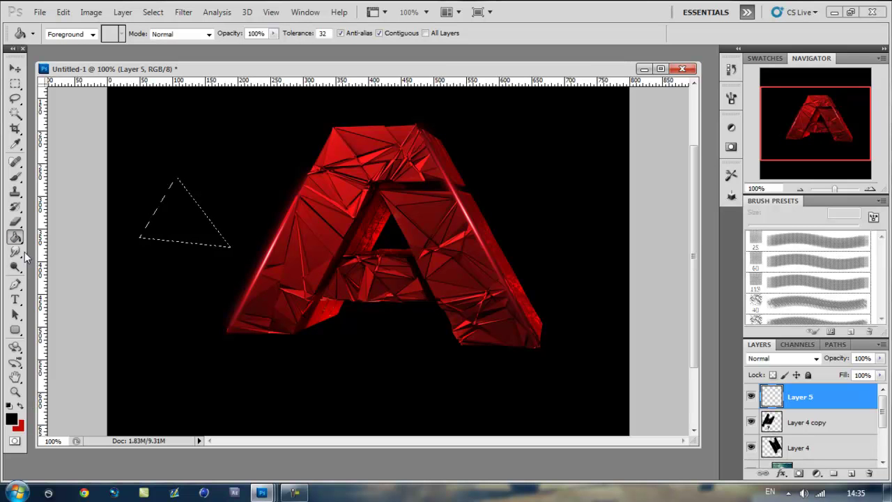
pyautogui.click(11, 420)
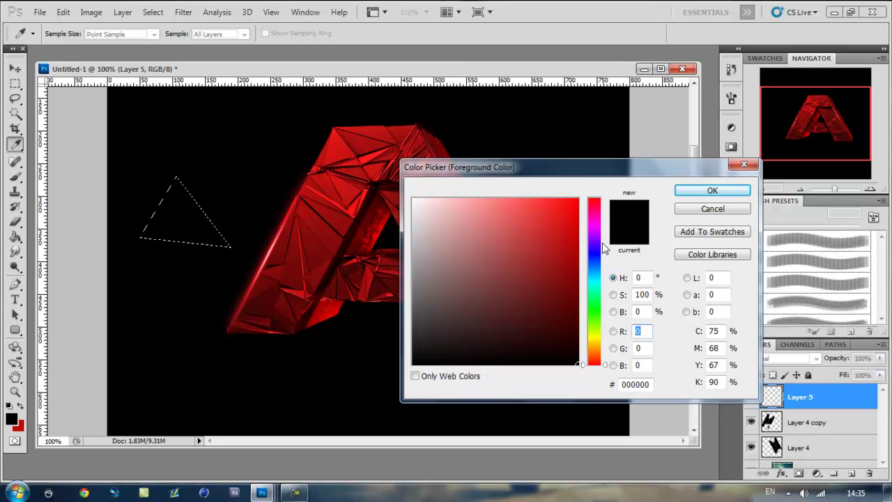
pyautogui.click(603, 248)
pyautogui.press('Return')
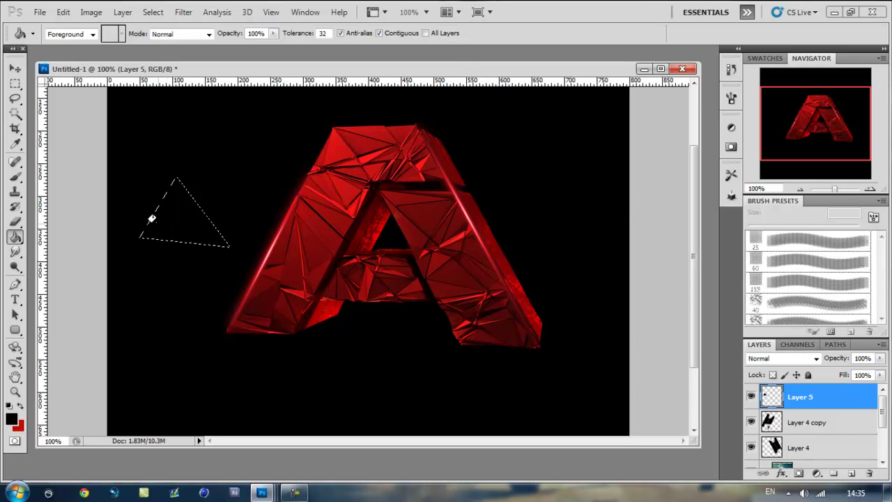
pyautogui.click(15, 68)
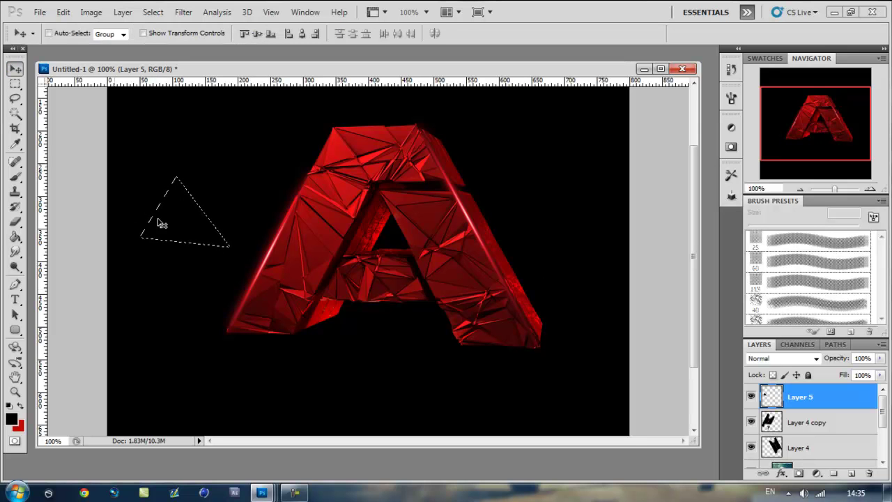
pyautogui.moveTo(307, 228); pyautogui.dragTo(304, 259)
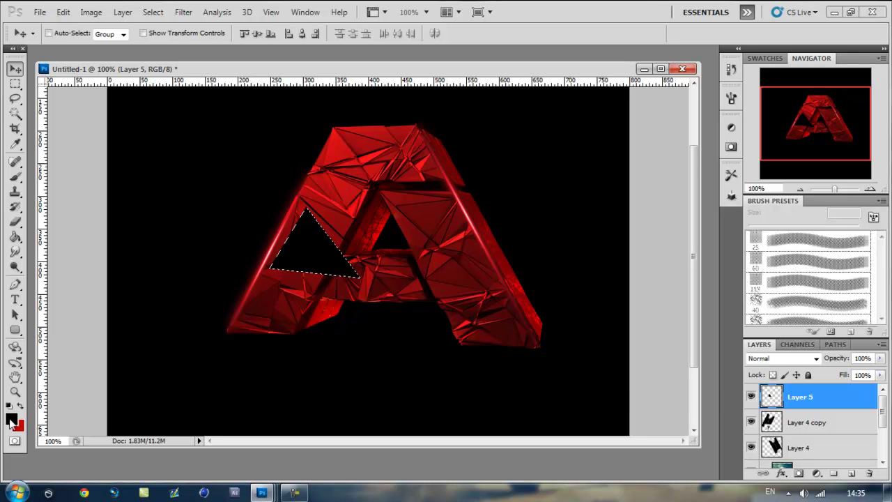
# - Set the foreground color to blue 2505ed and fill the selected triangle with it using the Paint Bucket
pyautogui.click(11, 420)
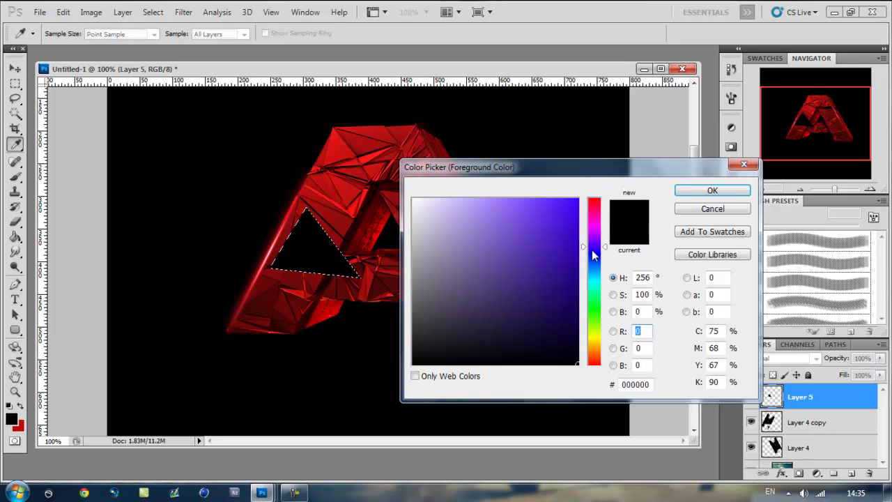
pyautogui.click(575, 210)
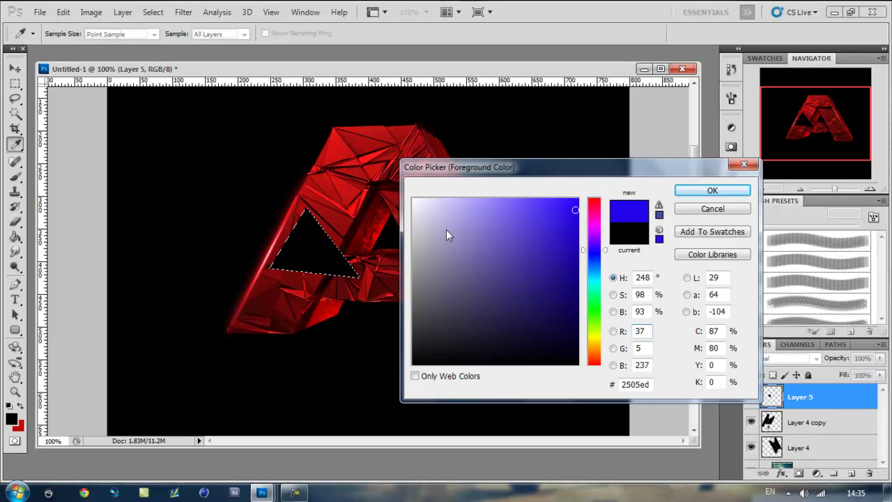
pyautogui.press('Return')
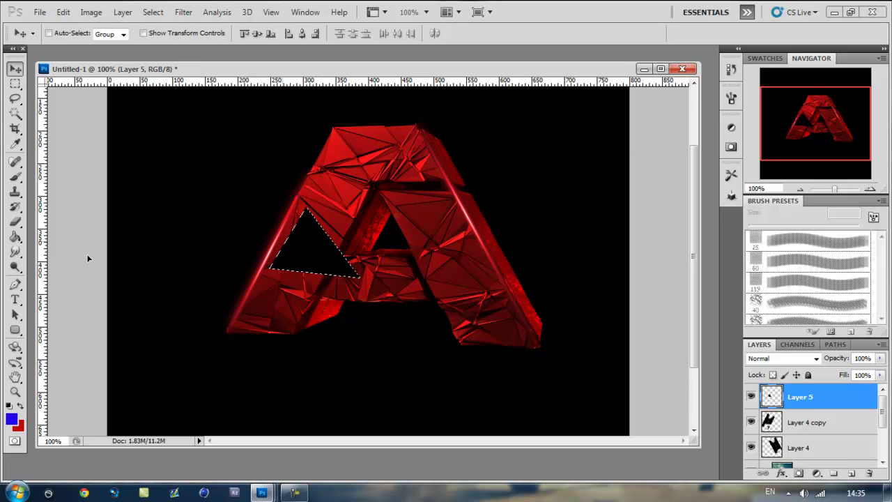
pyautogui.click(15, 237)
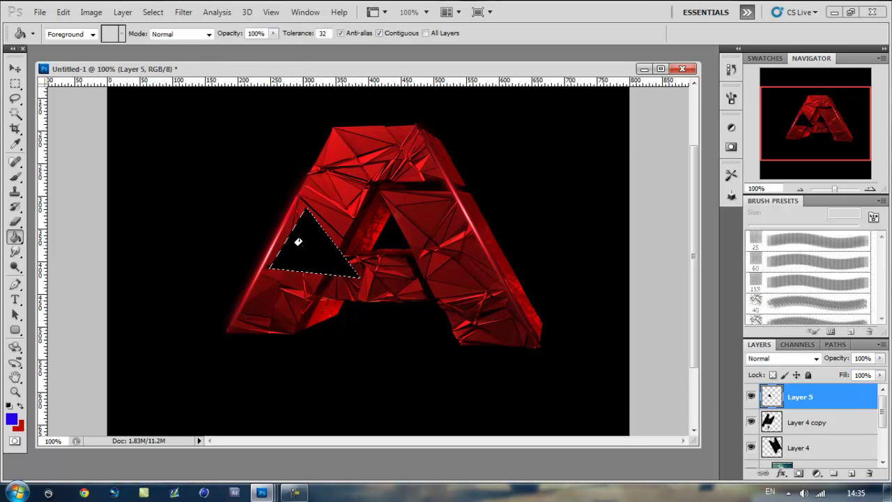
pyautogui.click(298, 242)
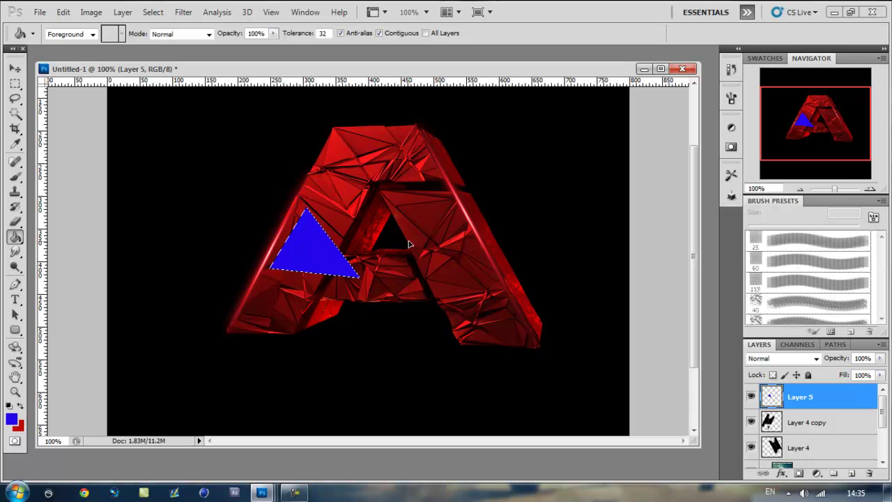
# - Deselect the blue triangle and move it down to the lower part of the letter's left leg
pyautogui.hotkey('ctrl', 'd')
pyautogui.click(15, 68)
pyautogui.moveTo(281, 276); pyautogui.dragTo(249, 322)
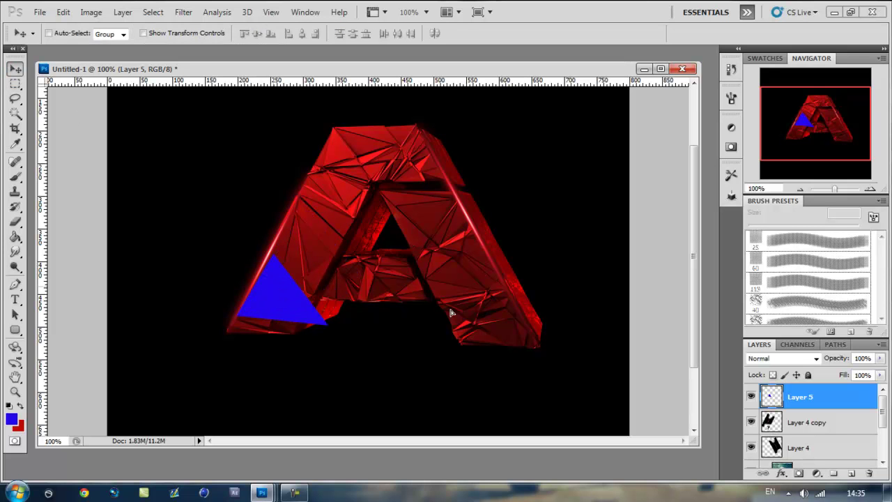
# - Add a Drop Shadow to Layer 5 with distance 0 px, spread 6% and size 27 px
pyautogui.rightClick(770, 396)
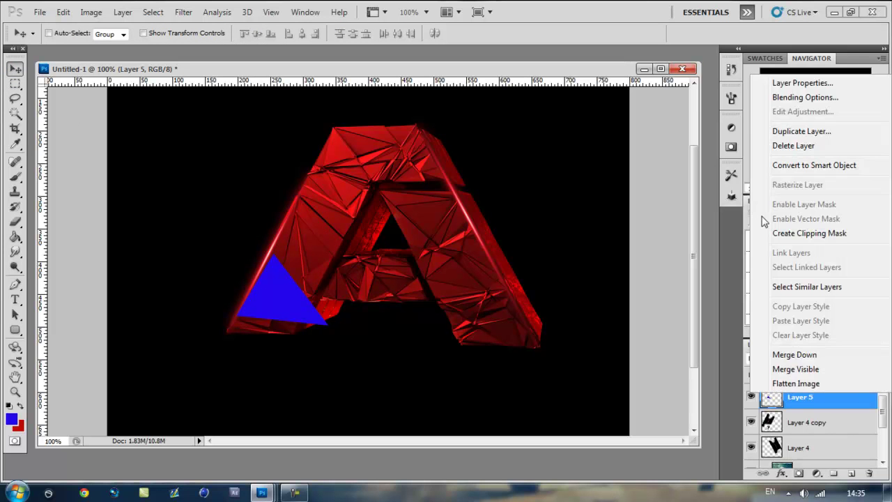
pyautogui.click(780, 99)
pyautogui.press('h')
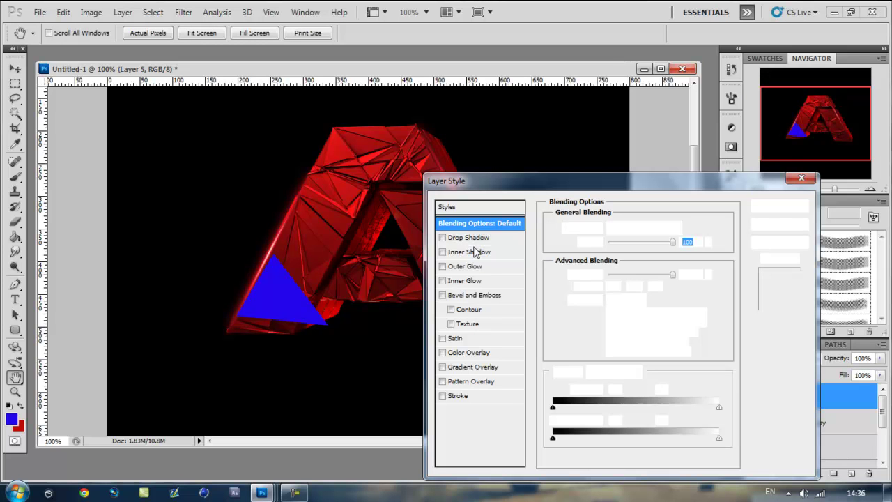
pyautogui.click(469, 238)
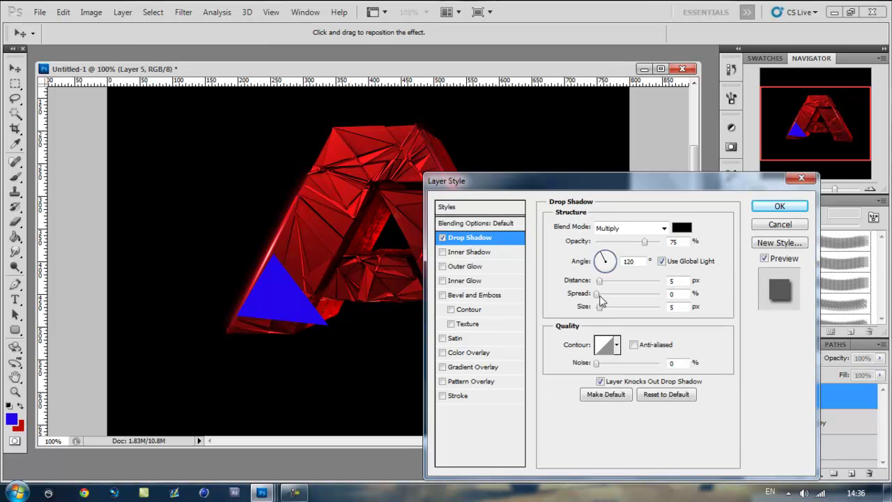
pyautogui.doubleClick(678, 293)
pyautogui.write('6')
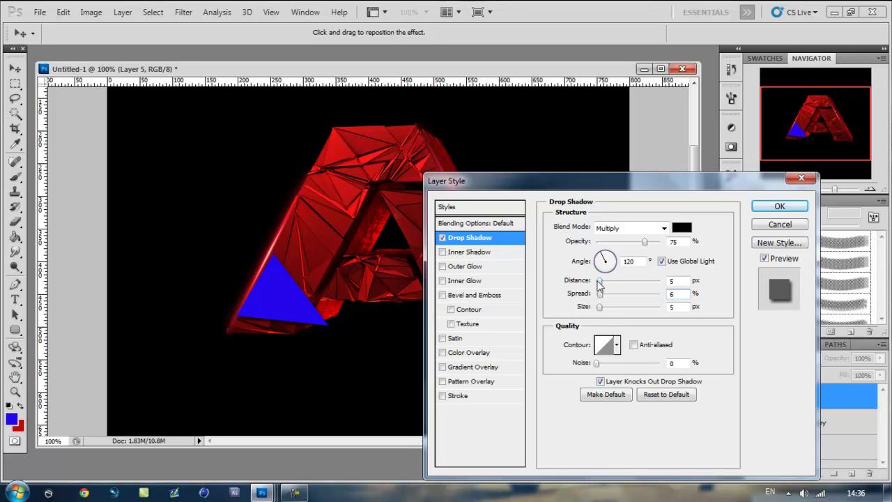
pyautogui.moveTo(597, 281); pyautogui.dragTo(607, 312)
pyautogui.click(602, 306)
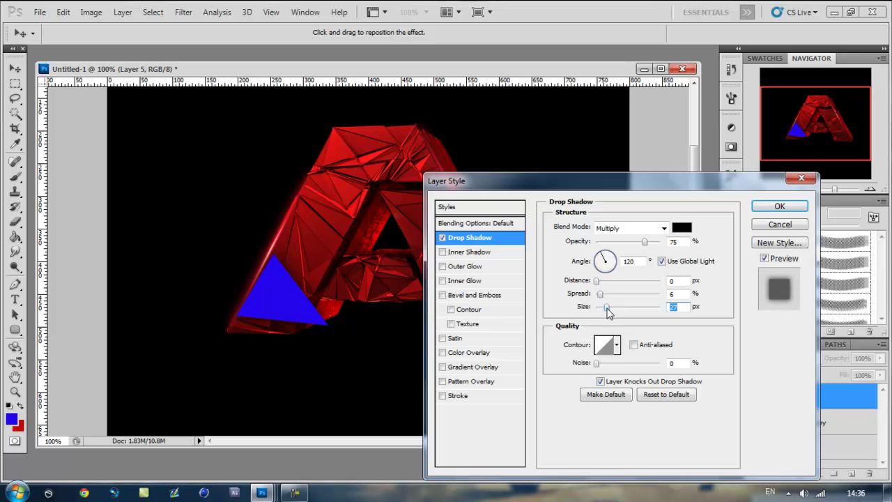
# - Add an Inner Glow at 71% opacity to the triangle, try the Soft Light and Lighten blend modes, and set it to Normal
pyautogui.click(468, 281)
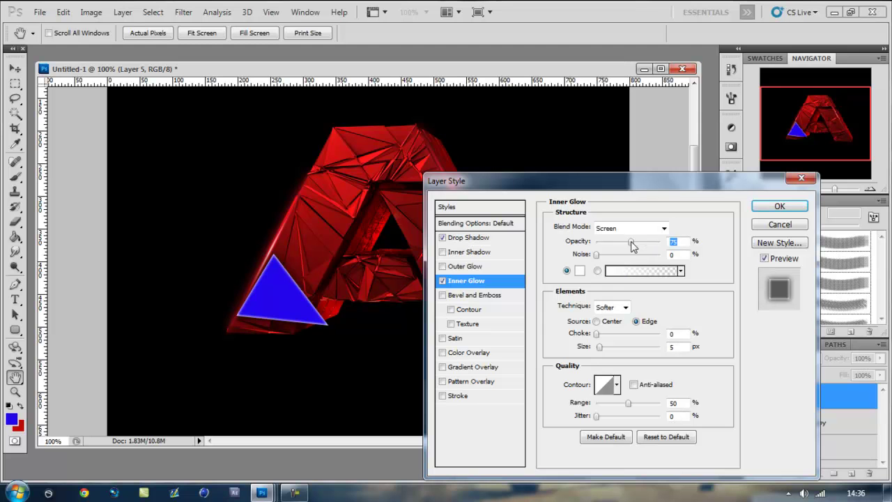
pyautogui.moveTo(633, 245); pyautogui.dragTo(642, 245)
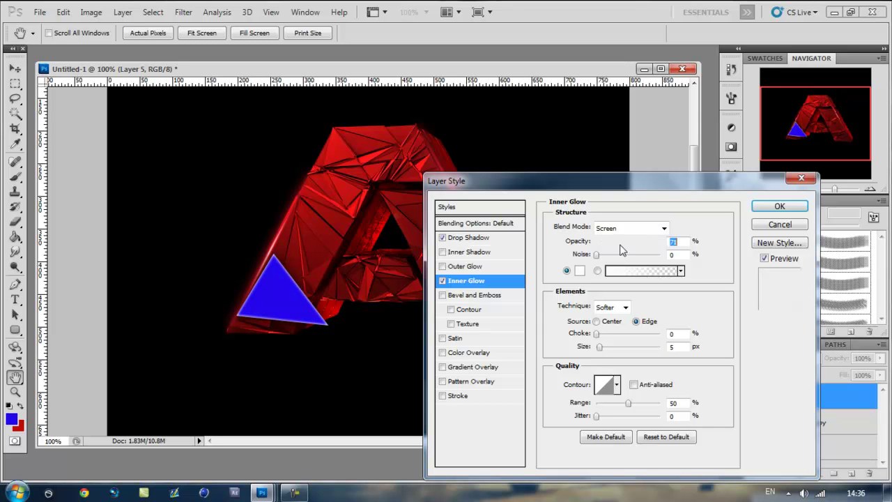
pyautogui.click(632, 228)
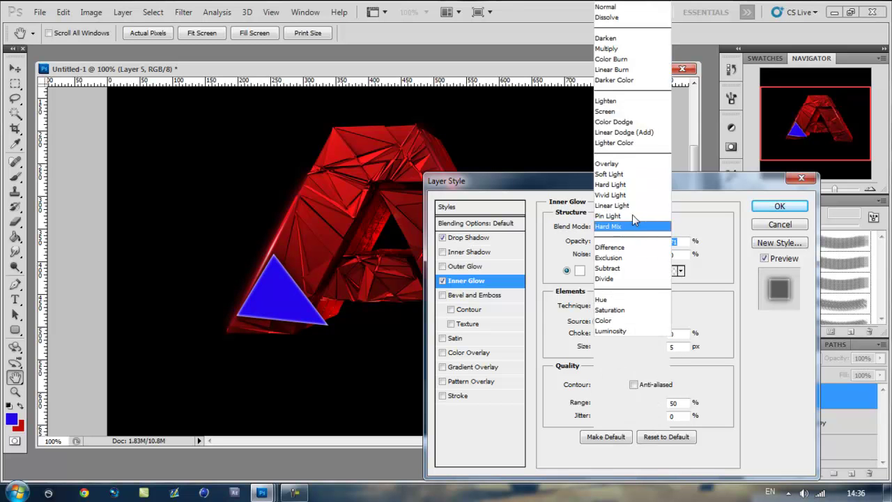
pyautogui.click(626, 173)
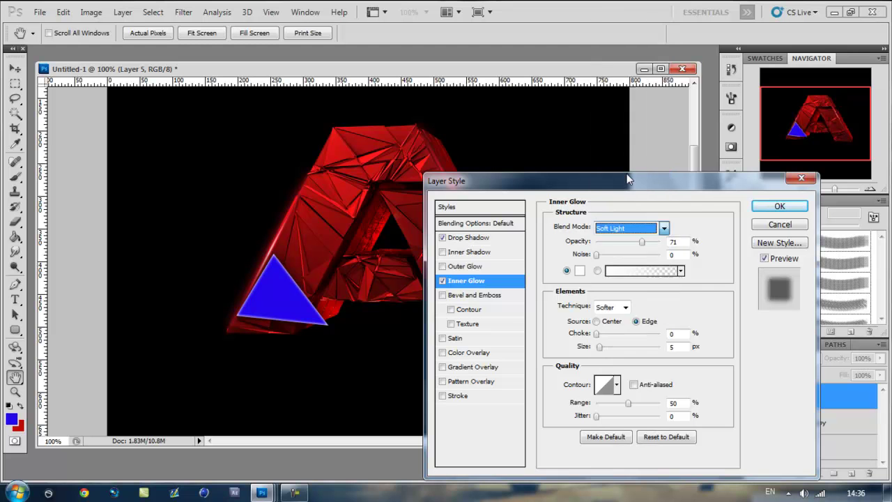
pyautogui.click(622, 227)
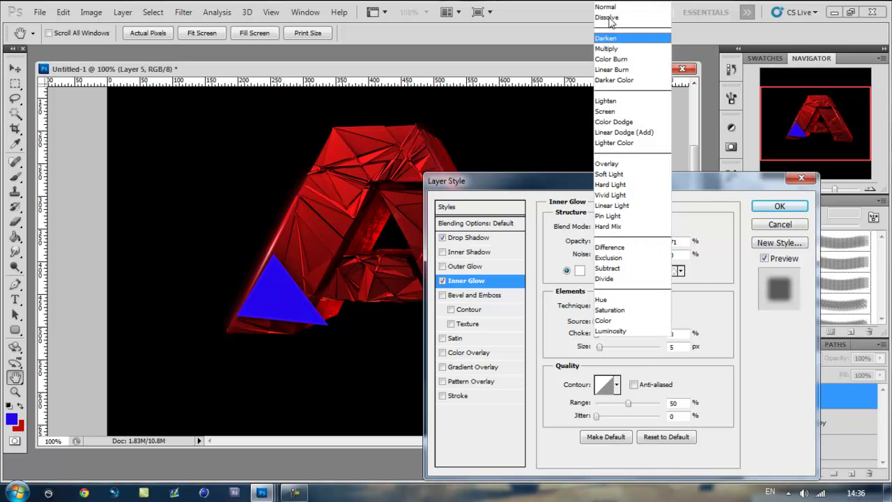
pyautogui.click(618, 101)
pyautogui.press('Down')
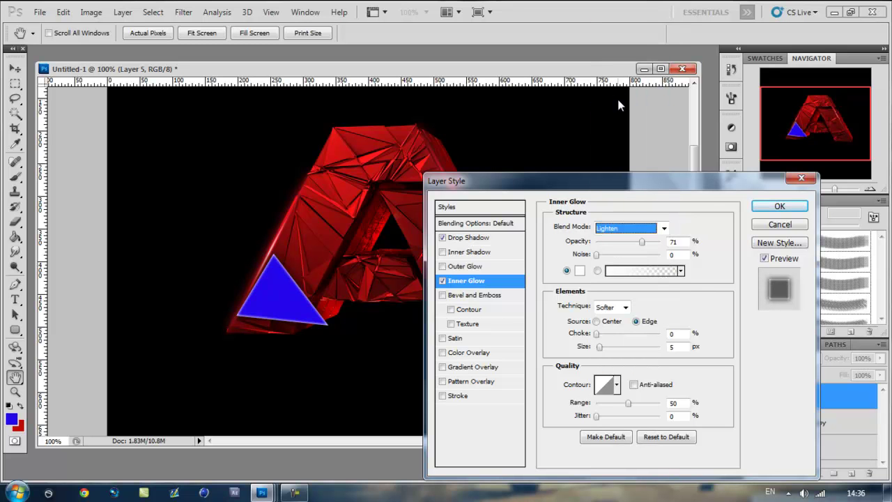
pyautogui.press('Up')
pyautogui.press('Up')
pyautogui.press('Up')
pyautogui.press('Up')
pyautogui.click(626, 228)
pyautogui.click(604, 7)
# - Set the triangle layer's general blend mode to Soft Light and apply the layer style
pyautogui.click(480, 223)
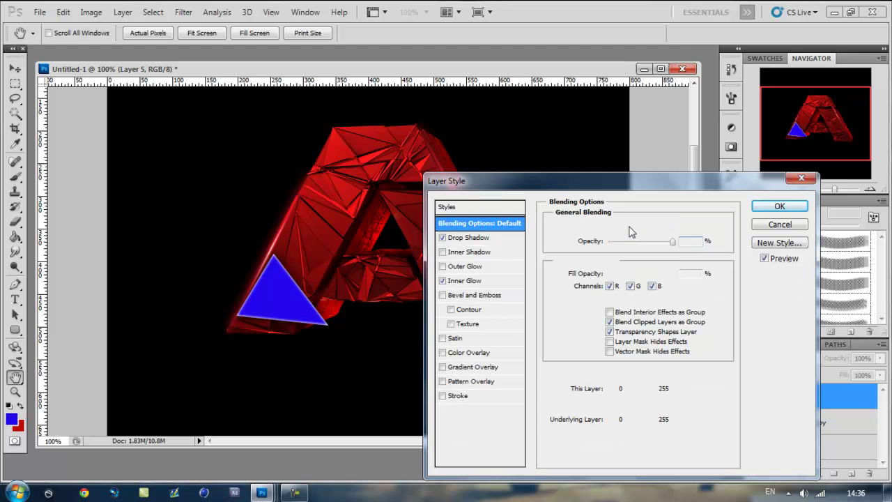
pyautogui.click(631, 226)
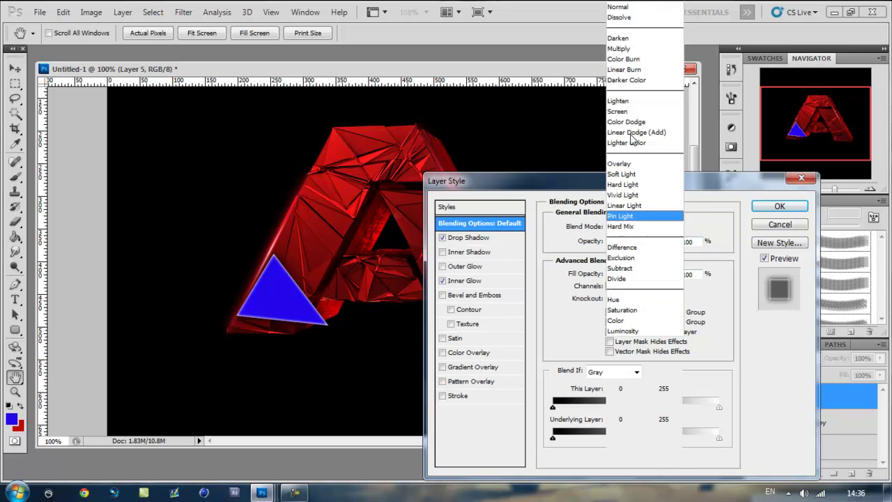
pyautogui.click(627, 174)
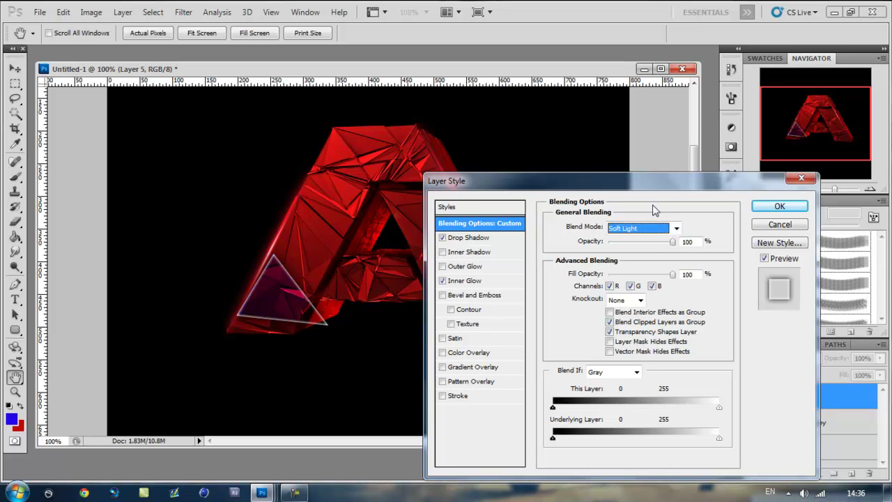
pyautogui.click(779, 207)
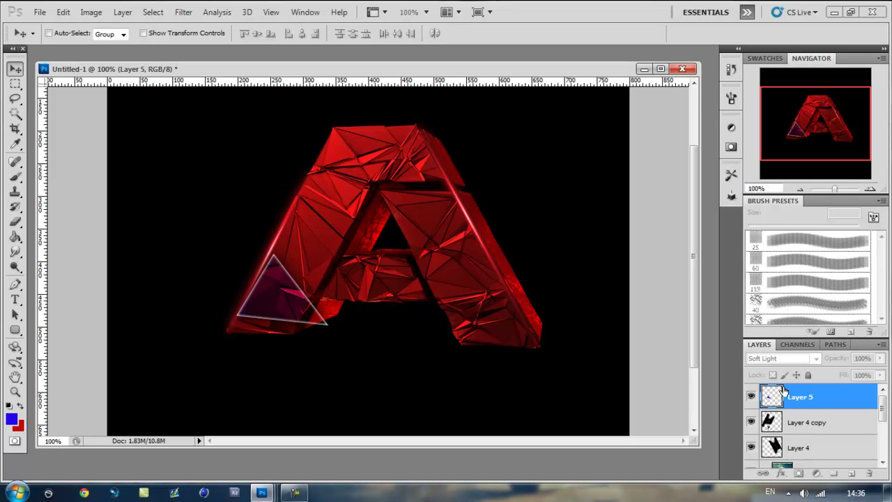
# - Lower the opacity of the triangle layer's Inner Glow, reduce the size of its Drop Shadow and apply the layer style
pyautogui.rightClick(785, 392)
pyautogui.click(773, 90)
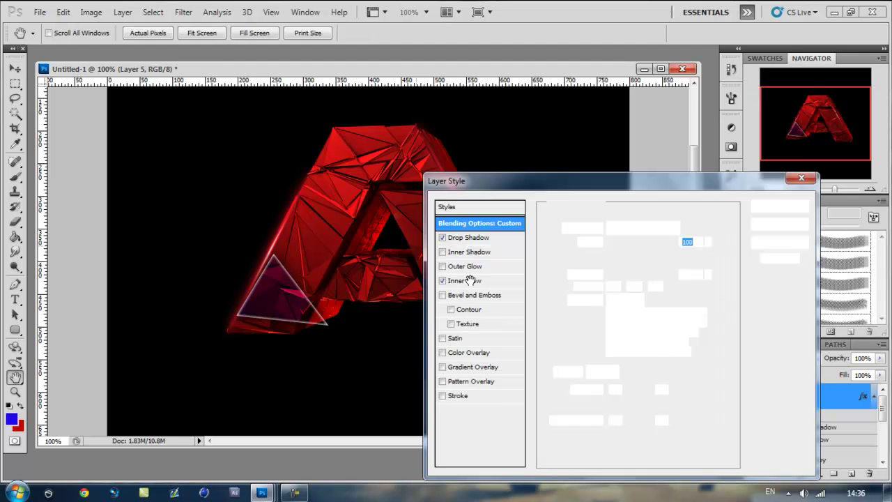
pyautogui.click(468, 280)
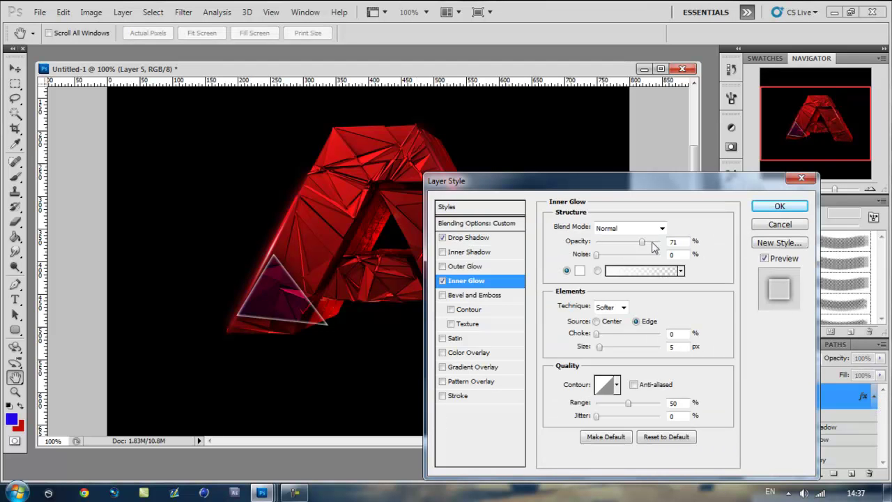
pyautogui.moveTo(640, 244); pyautogui.dragTo(608, 247)
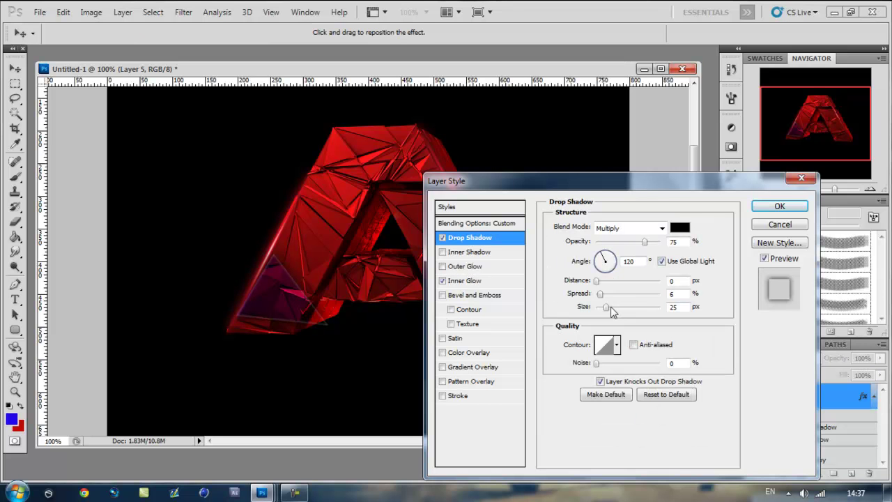
pyautogui.moveTo(611, 311); pyautogui.dragTo(604, 313)
pyautogui.click(779, 207)
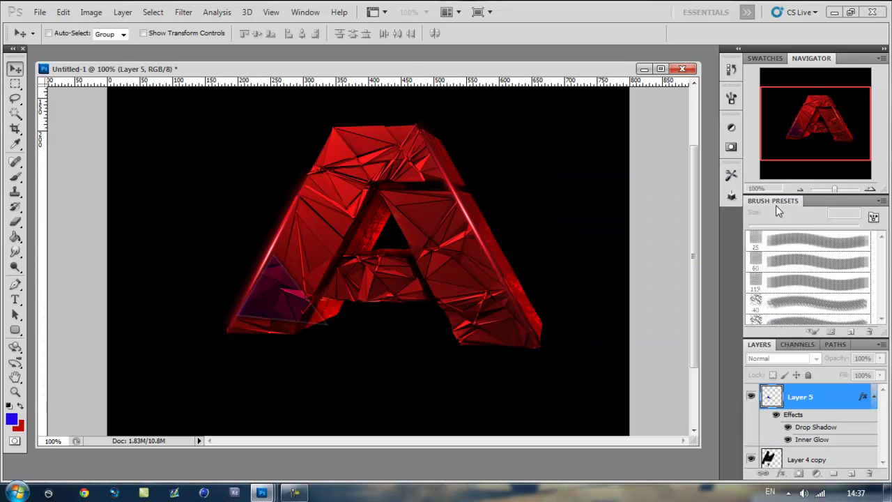
# - Place the triangle over the foot of the letter's right leg, rotated about -7.3° and scaled to about 90%
pyautogui.moveTo(309, 291); pyautogui.dragTo(382, 179)
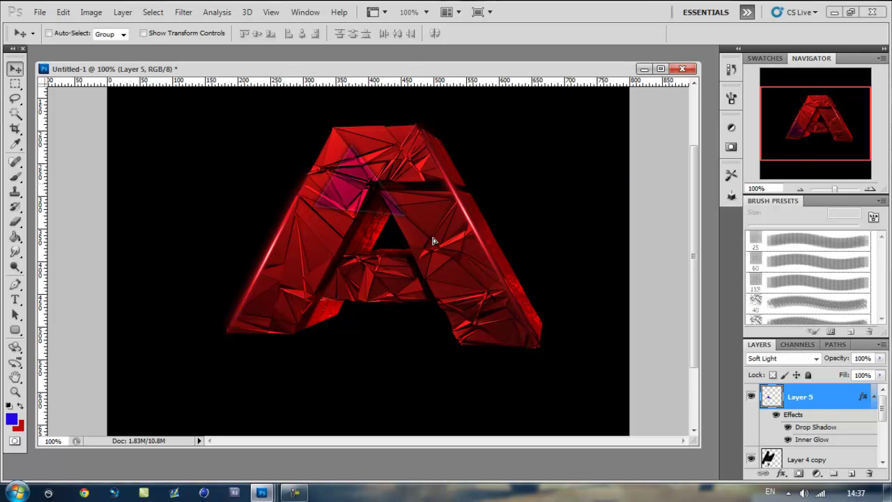
pyautogui.moveTo(433, 241); pyautogui.dragTo(509, 313)
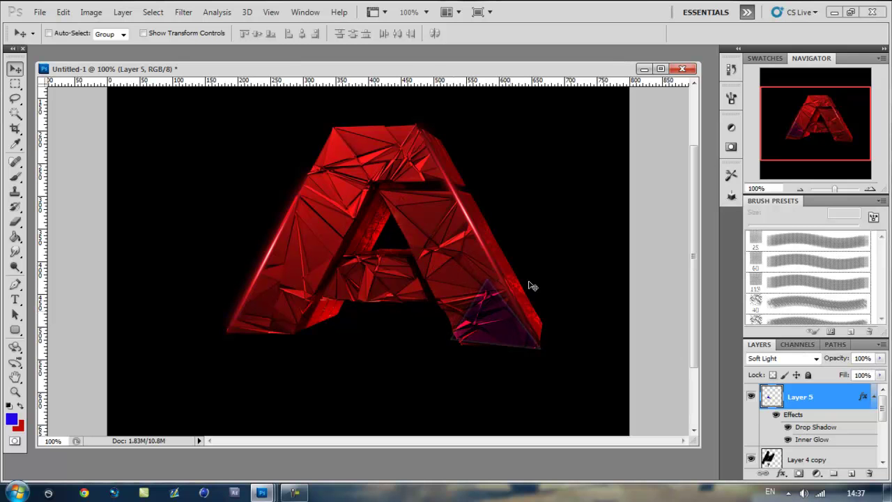
pyautogui.hotkey('ctrl', 't')
pyautogui.moveTo(567, 330); pyautogui.dragTo(589, 318)
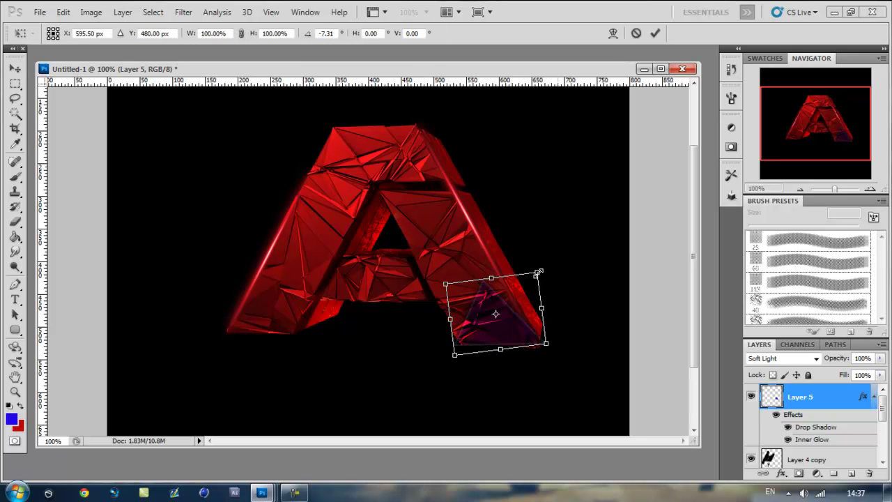
pyautogui.moveTo(539, 271); pyautogui.dragTo(527, 280)
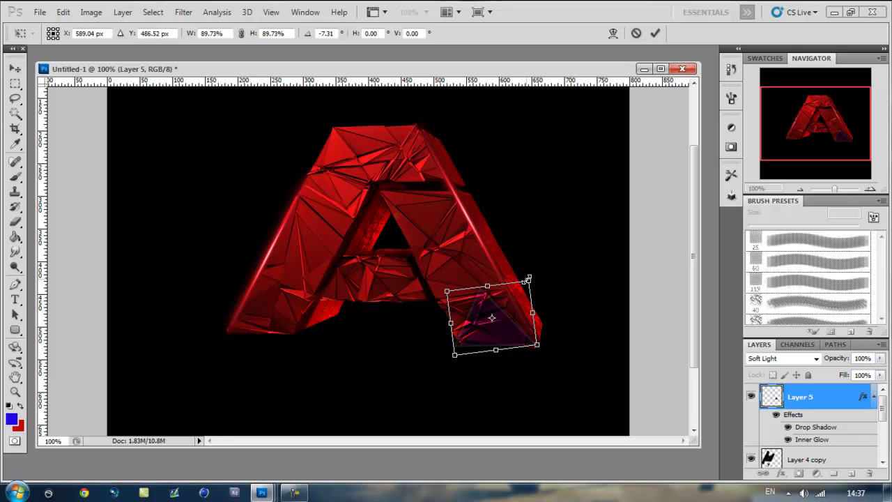
pyautogui.press('Return')
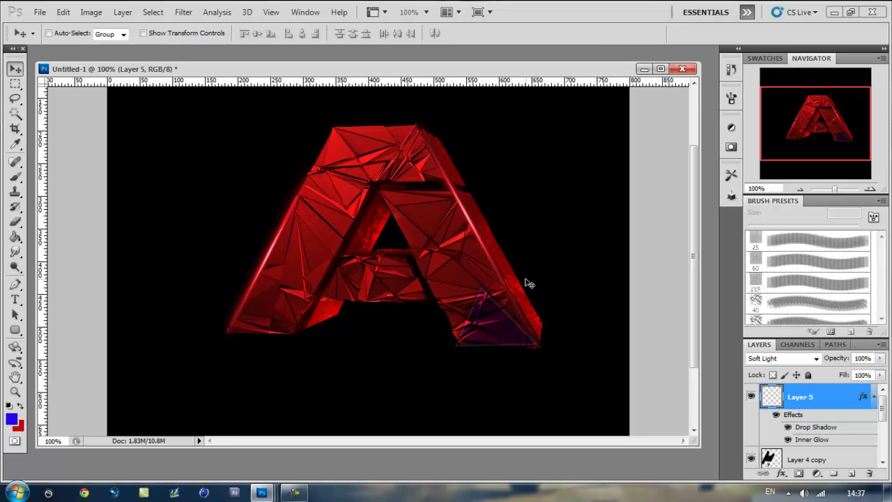
# - Nudge the triangle slightly to the right and rotate it about 2.2° to fit the right leg's foot
pyautogui.press('Right')
pyautogui.press('Right')
pyautogui.hotkey('ctrl', 't')
pyautogui.moveTo(564, 251); pyautogui.dragTo(570, 254)
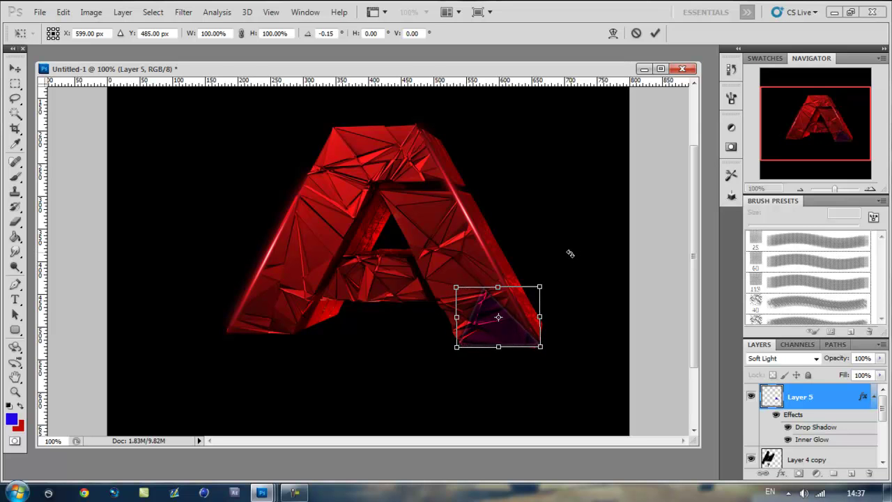
pyautogui.press('Escape')
pyautogui.hotkey('ctrl', 't')
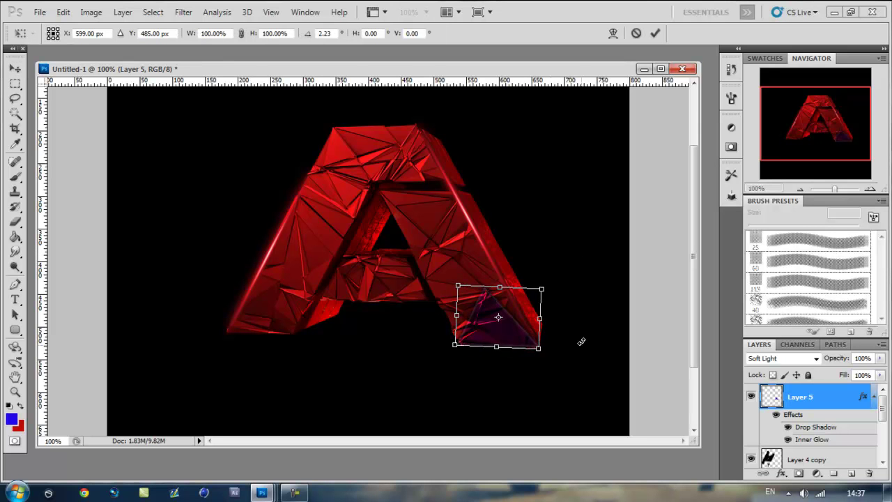
pyautogui.press('Return')
# - Move Layer 5 between Layer 3 and Layer 2 so it clips to the letter, and shift the triangle right onto the leg's outer corner
pyautogui.scroll(-3, 817, 418)
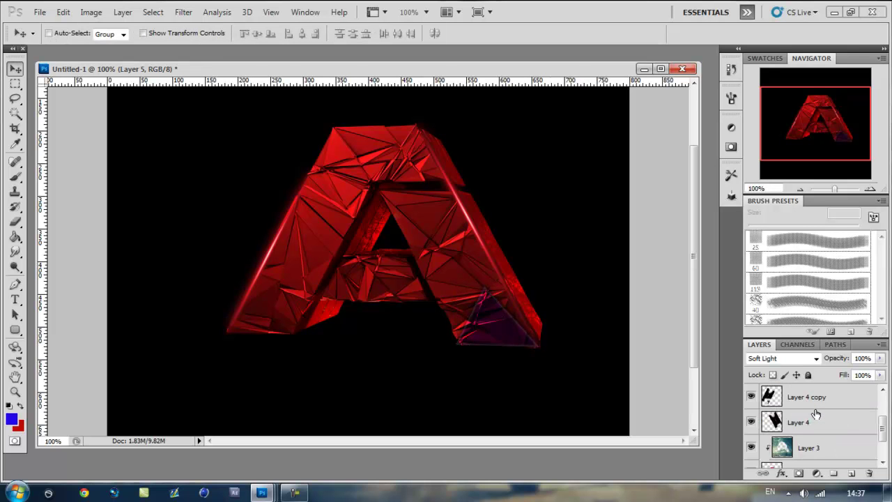
pyautogui.scroll(3, 817, 418)
pyautogui.moveTo(815, 472); pyautogui.dragTo(805, 419)
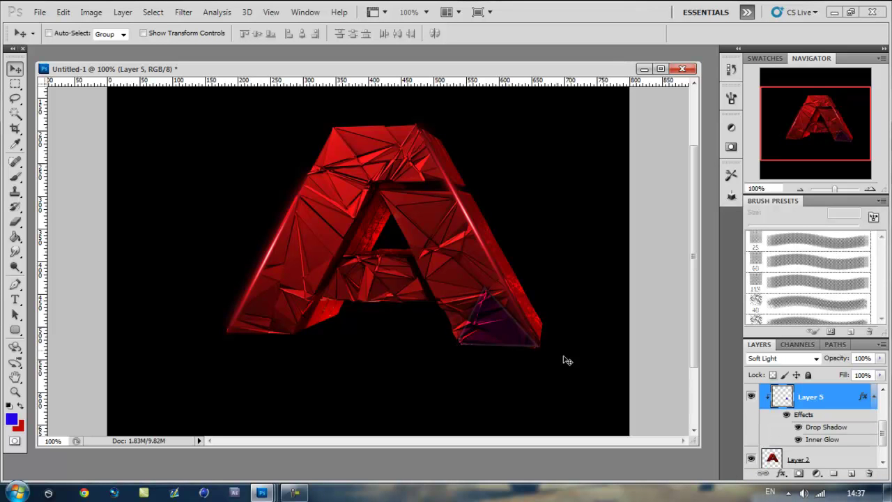
pyautogui.moveTo(530, 344); pyautogui.dragTo(561, 344)
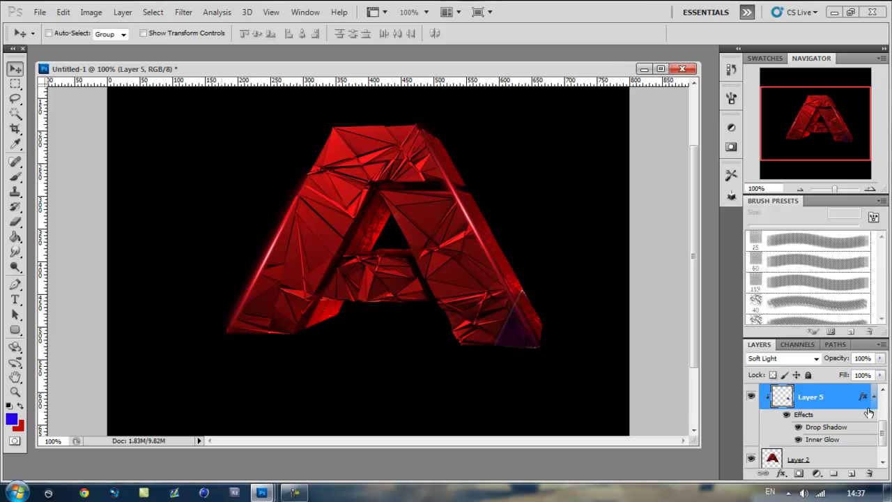
pyautogui.scroll(2, 836, 440)
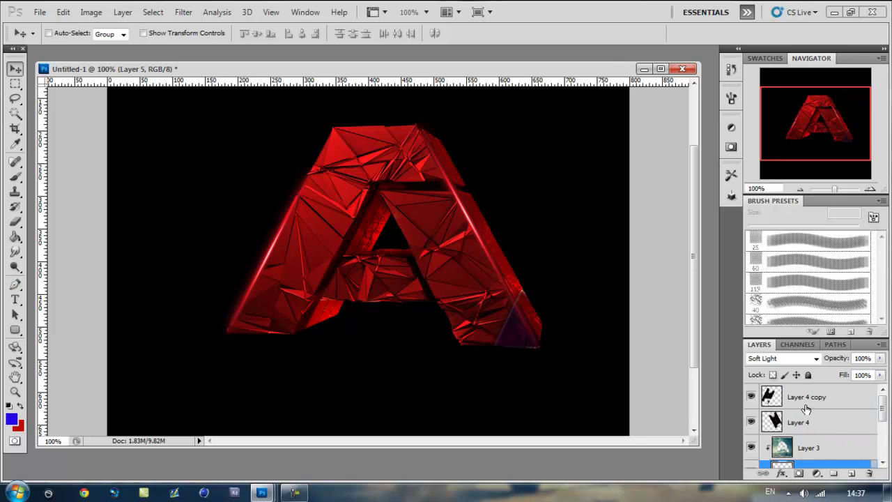
pyautogui.click(296, 493)
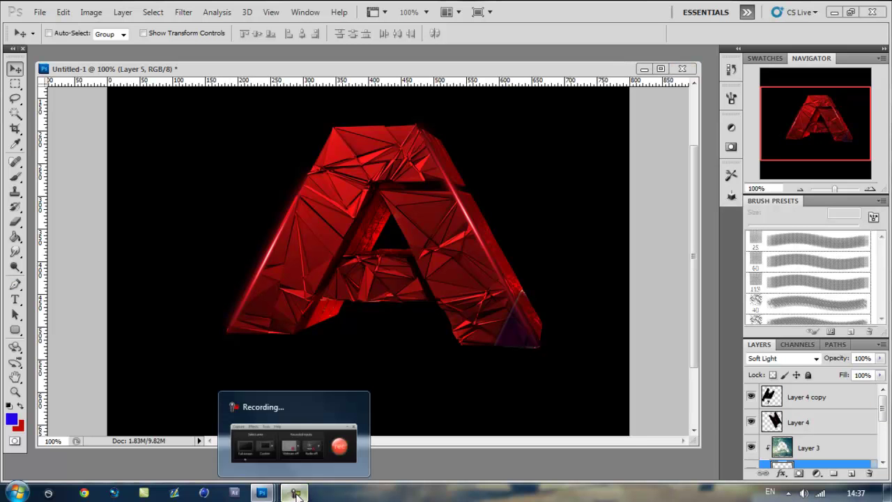
pyautogui.moveTo(636, 393); pyautogui.dragTo(786, 408)
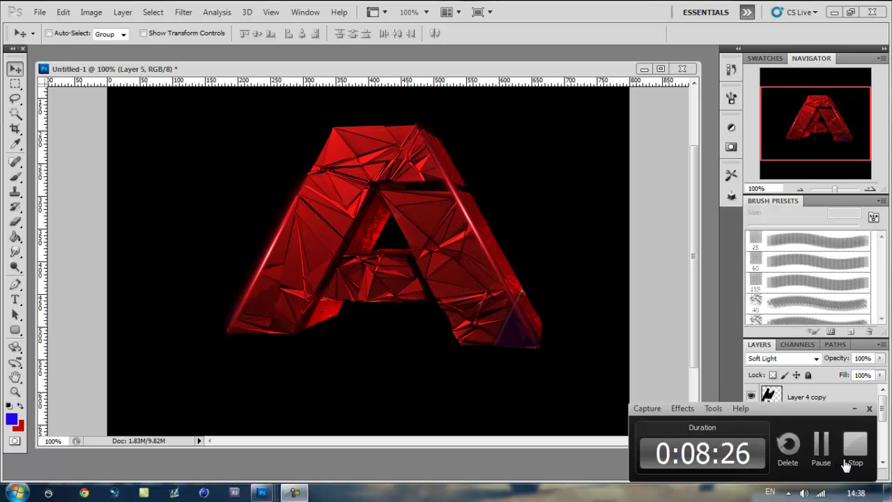
pyautogui.click(847, 463)
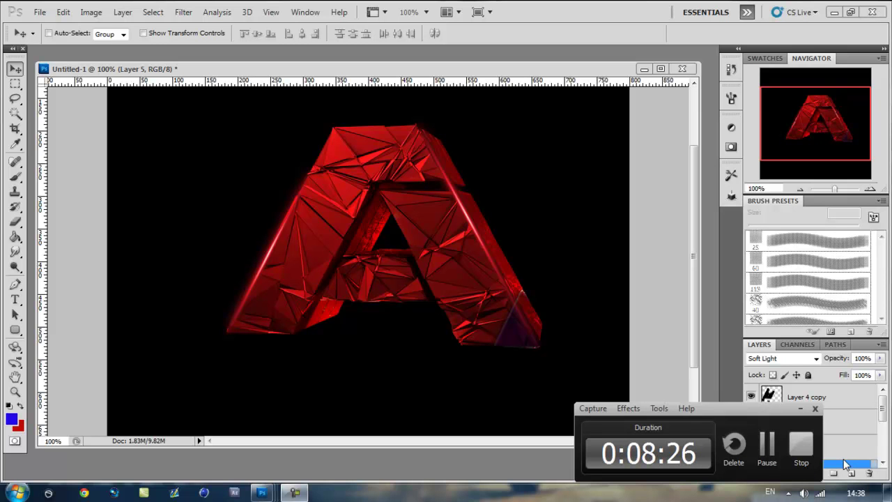